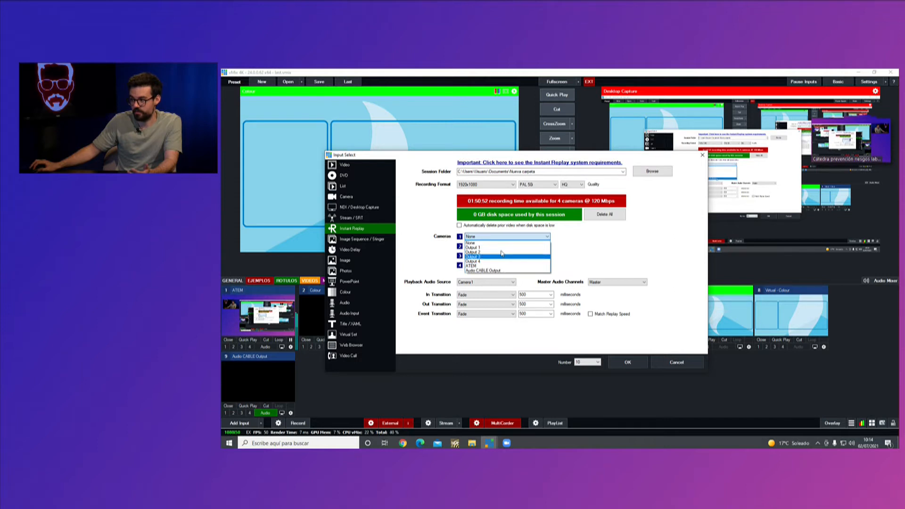
Examine the camera source, playback audio source and master audio channel options for an Instant Replay input.
{"action": "left_click", "coordinate": [443, 258]}
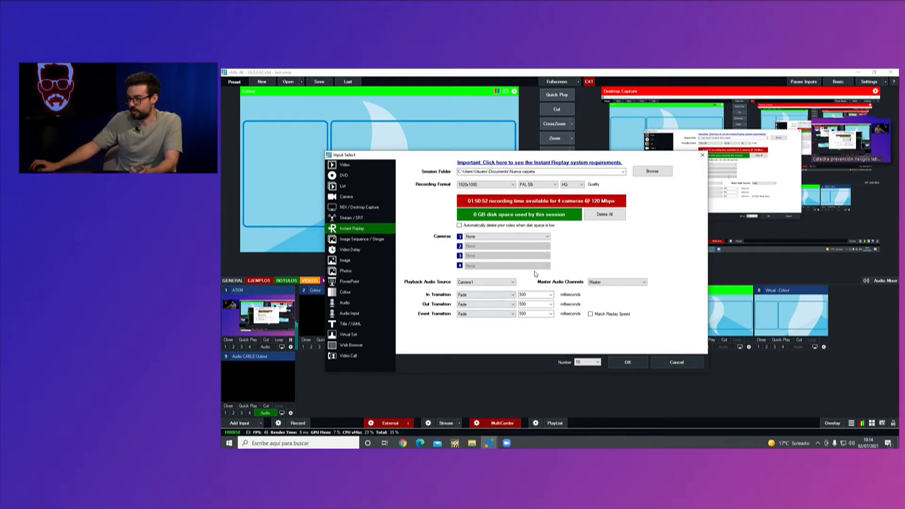
{"action": "left_click", "coordinate": [500, 282]}
{"action": "left_click", "coordinate": [595, 282]}
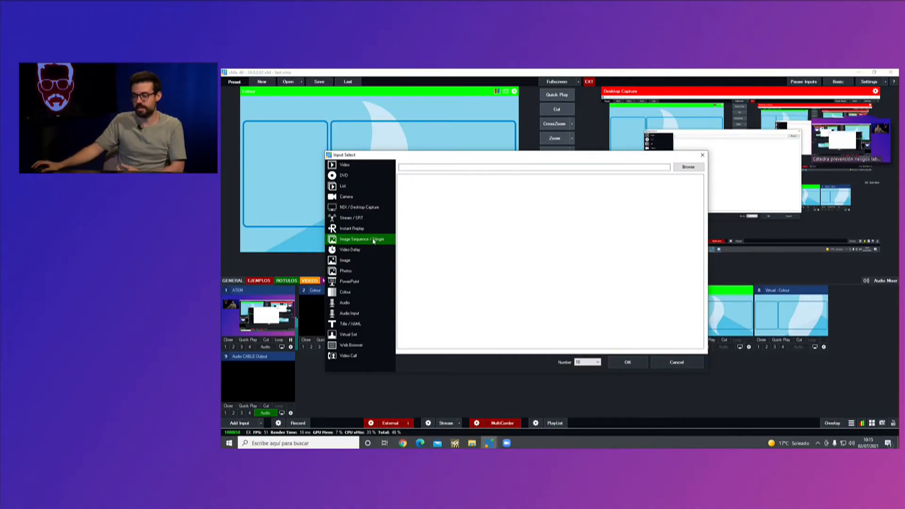
Review the Video Delay, Image, Photos, PowerPoint, Colour, Audio, Audio Input and Title input types.
{"action": "left_click", "coordinate": [371, 248]}
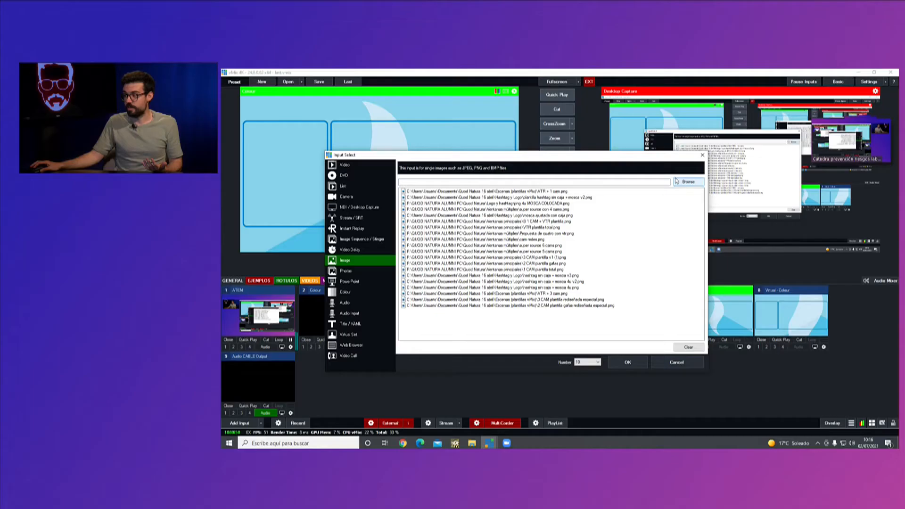
{"action": "left_click", "coordinate": [689, 181]}
{"action": "left_click", "coordinate": [541, 165]}
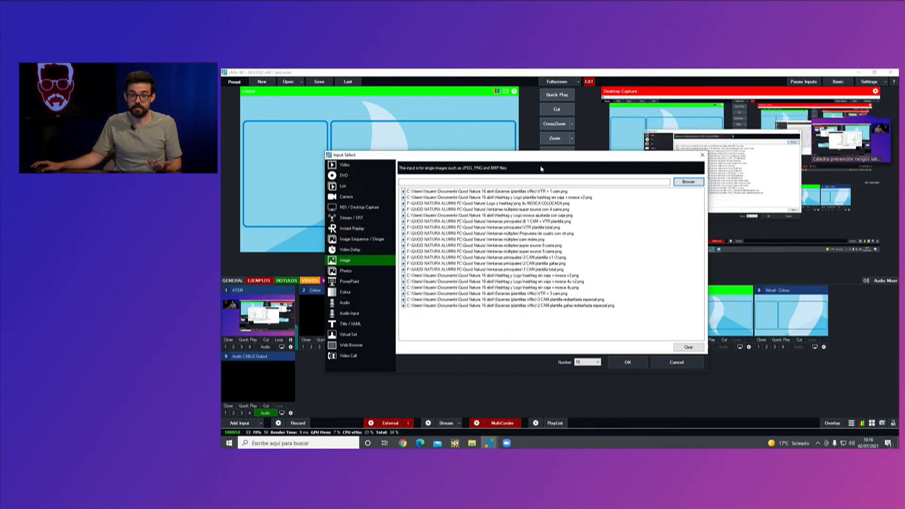
{"action": "left_click", "coordinate": [357, 272]}
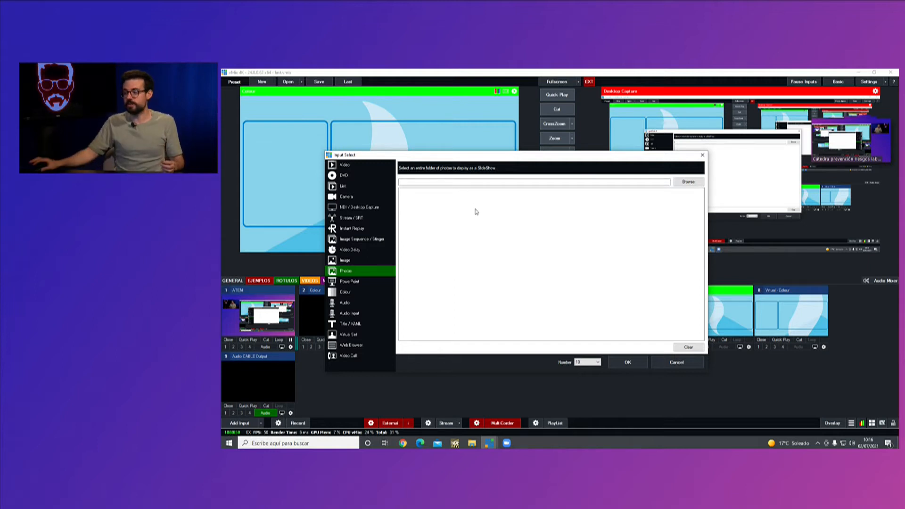
{"action": "left_click", "coordinate": [387, 283]}
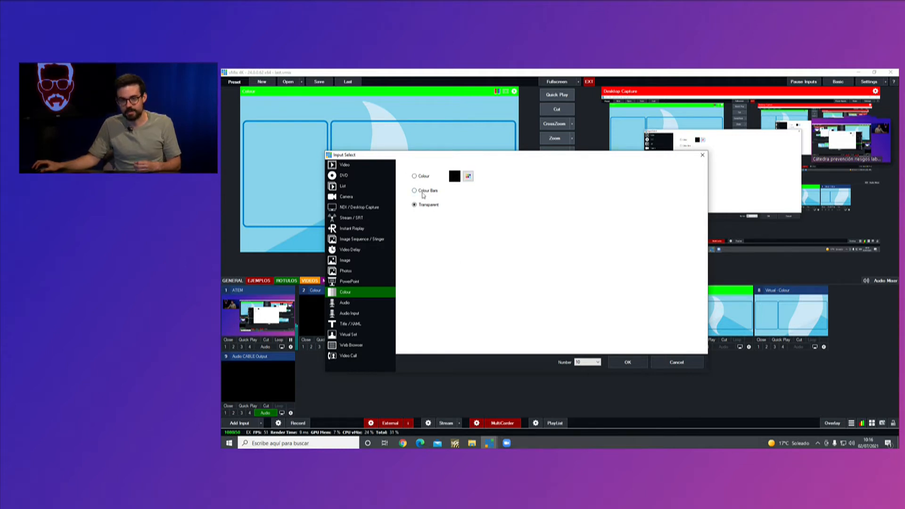
{"action": "left_click", "coordinate": [384, 304]}
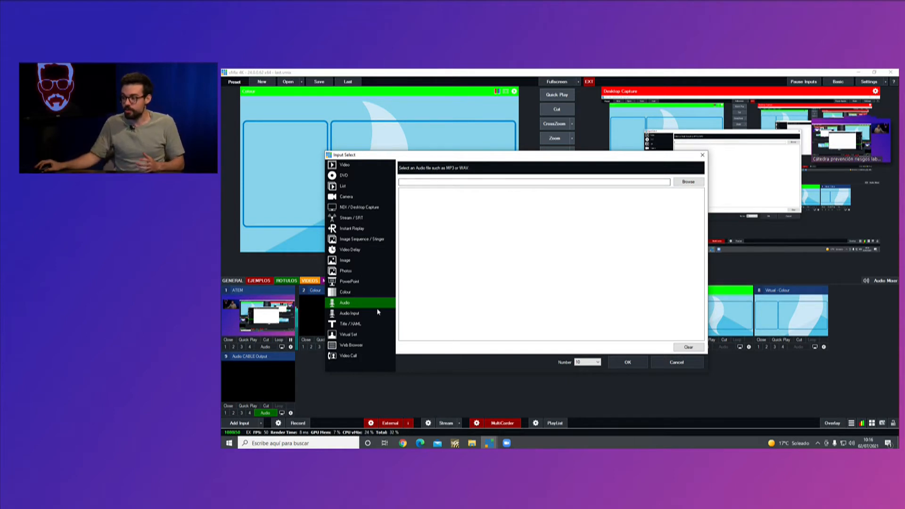
{"action": "left_click", "coordinate": [354, 313]}
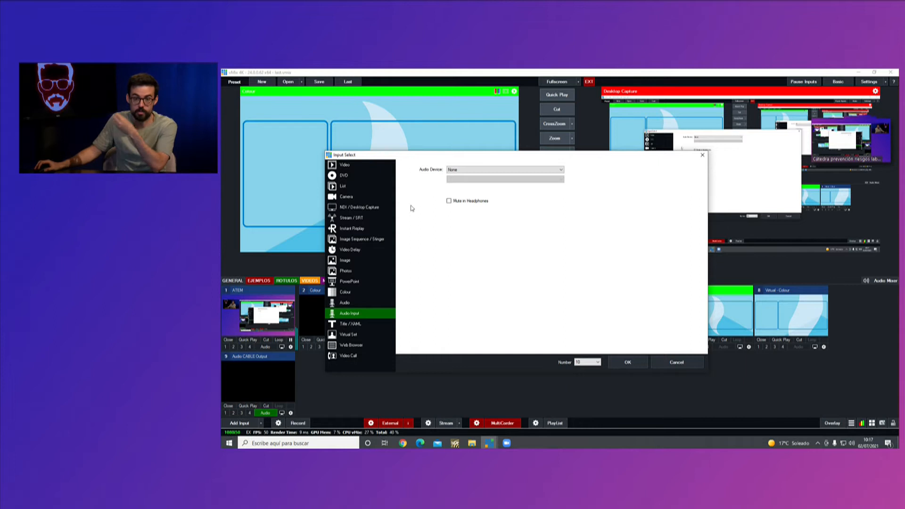
{"action": "left_click", "coordinate": [375, 325]}
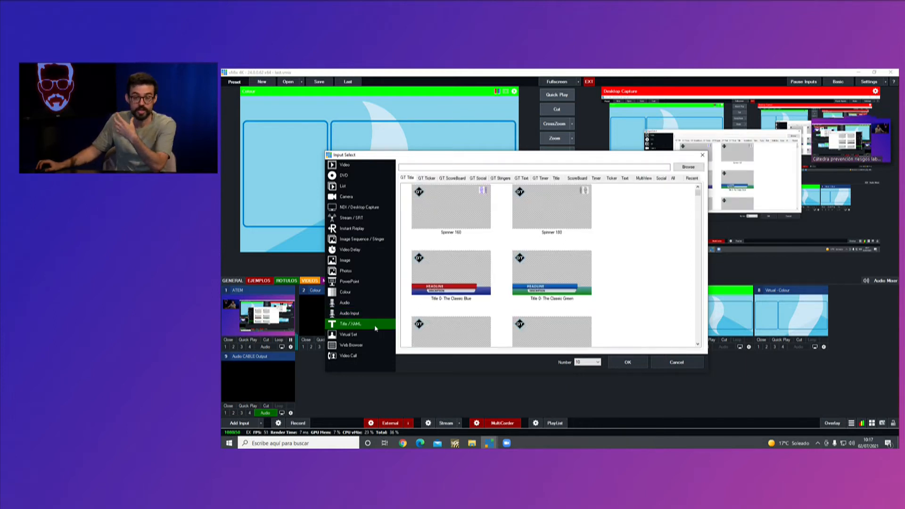
Add the WDoubleBox-GreenTriangle virtual set as input 10.
{"action": "left_click", "coordinate": [377, 335]}
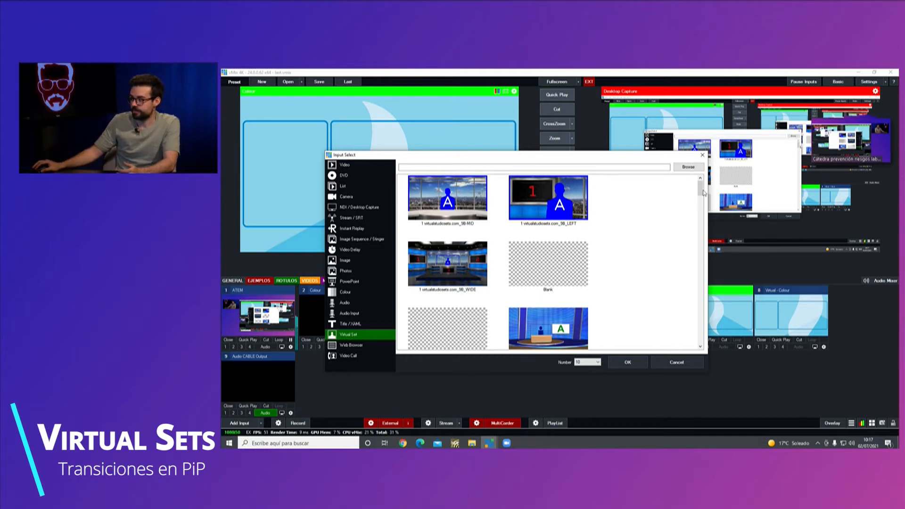
{"action": "scroll", "coordinate": [688, 293], "scroll_direction": "down", "scroll_amount": 15}
{"action": "scroll", "coordinate": [687, 293], "scroll_direction": "down", "scroll_amount": 8}
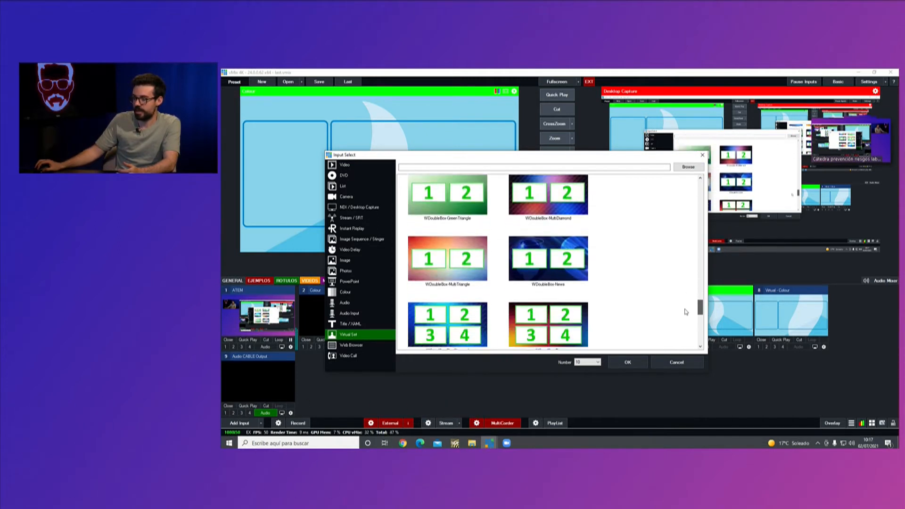
{"action": "scroll", "coordinate": [424, 255], "scroll_direction": "up", "scroll_amount": 6}
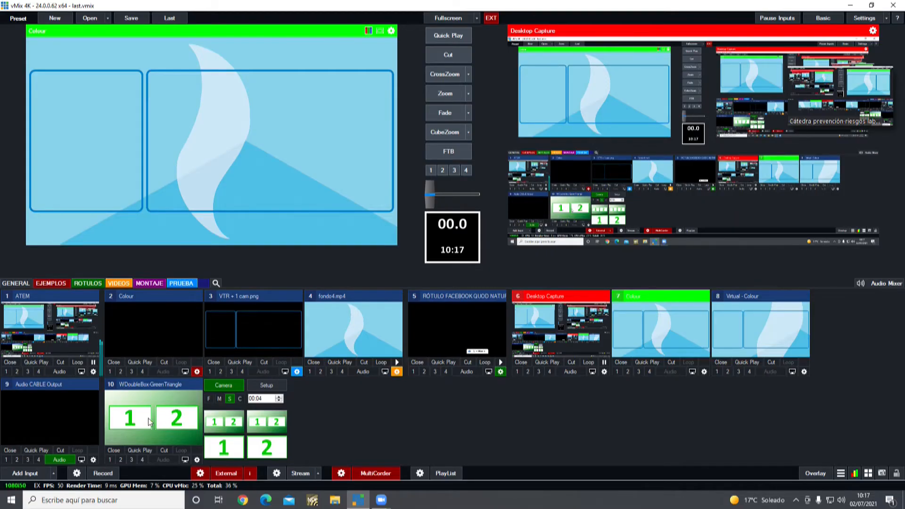
Assign fondo4.mp4 to the Background layer of the WDoubleBox-GreenTriangle virtual set.
{"action": "left_click", "coordinate": [277, 386]}
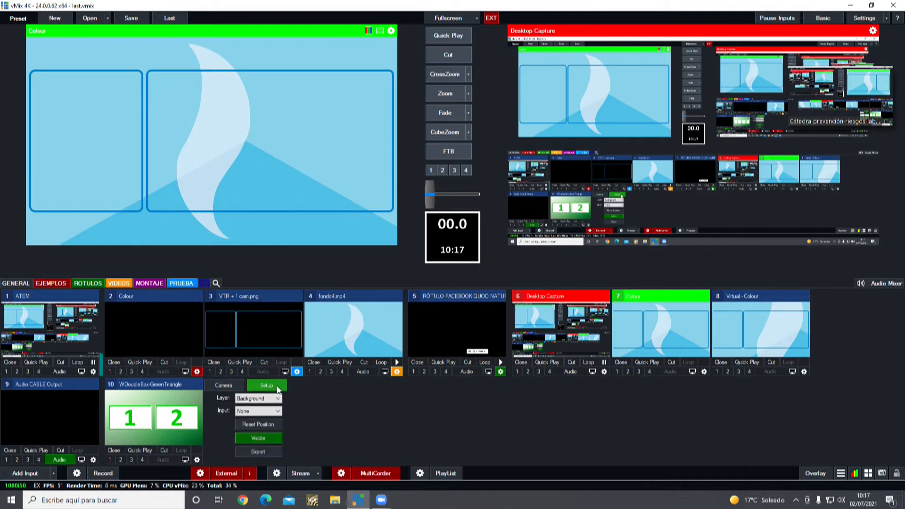
{"action": "left_click", "coordinate": [278, 399]}
{"action": "left_click", "coordinate": [277, 401]}
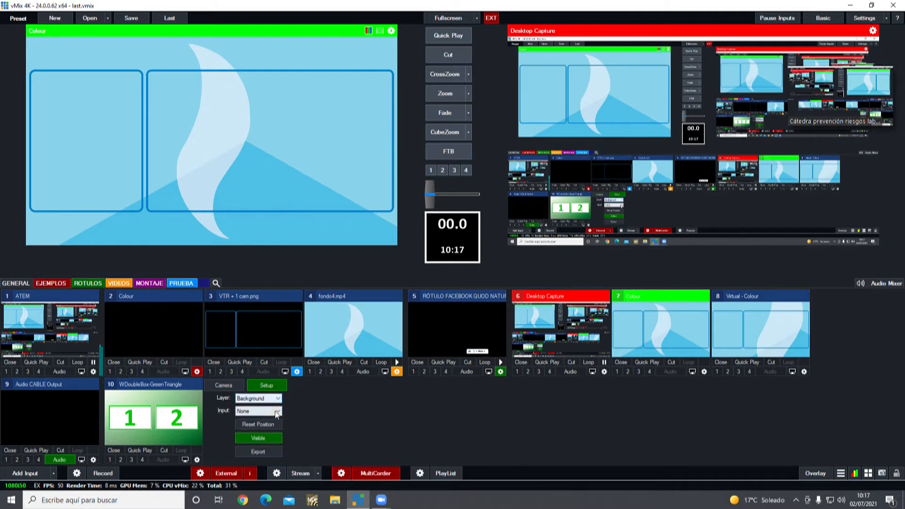
{"action": "left_click", "coordinate": [274, 413]}
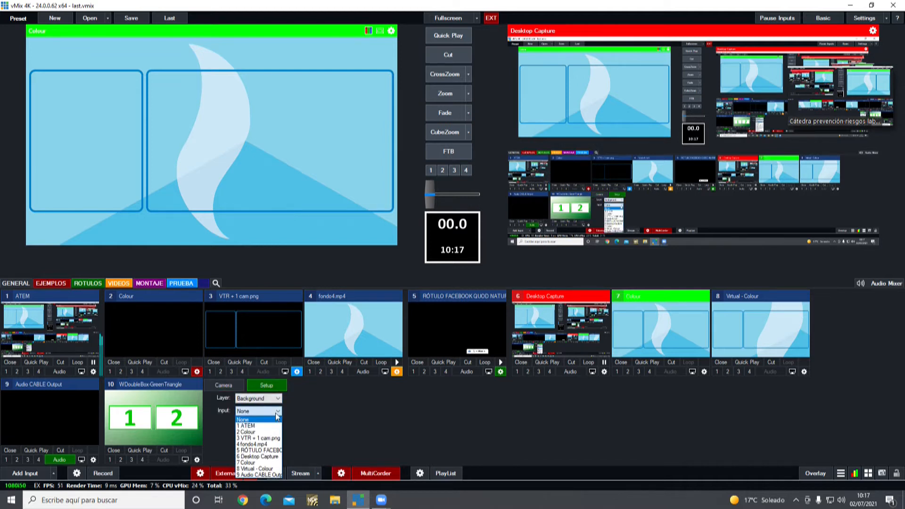
{"action": "left_click", "coordinate": [276, 445]}
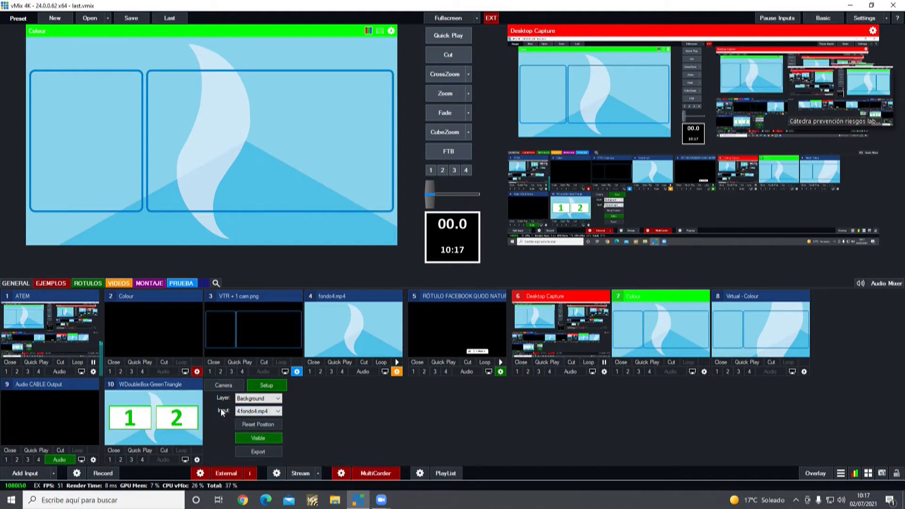
Assign ATEM to the virtual set's Box1 layer and Desktop Capture to its Box2 layer.
{"action": "left_click", "coordinate": [265, 400]}
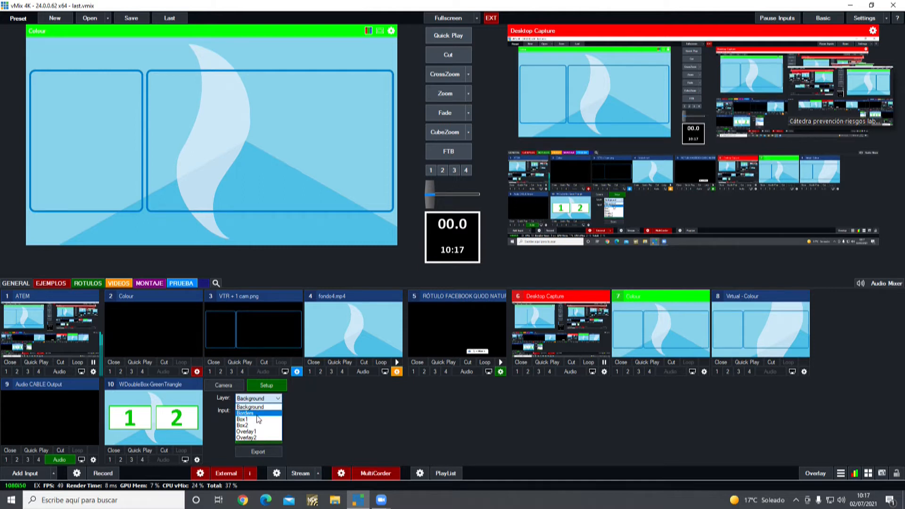
{"action": "left_click", "coordinate": [257, 419]}
{"action": "left_click", "coordinate": [241, 412]}
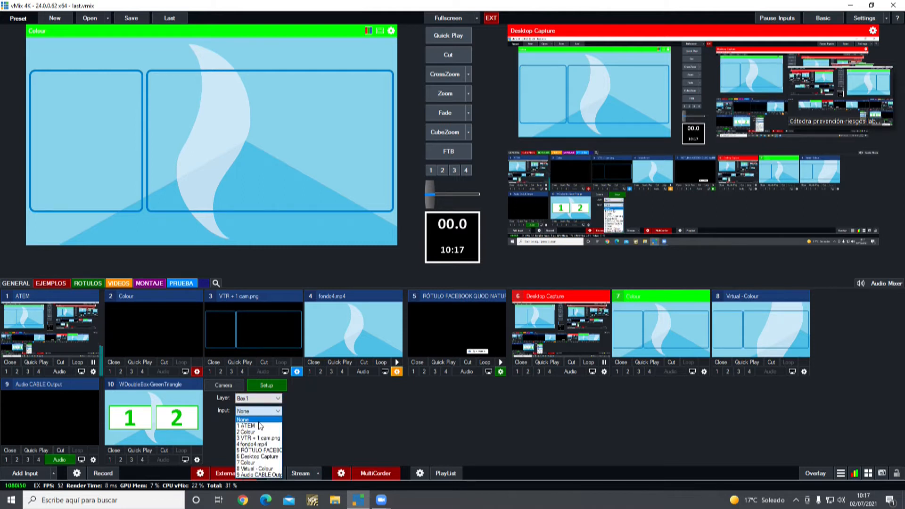
{"action": "left_click", "coordinate": [261, 426]}
{"action": "left_click", "coordinate": [265, 399]}
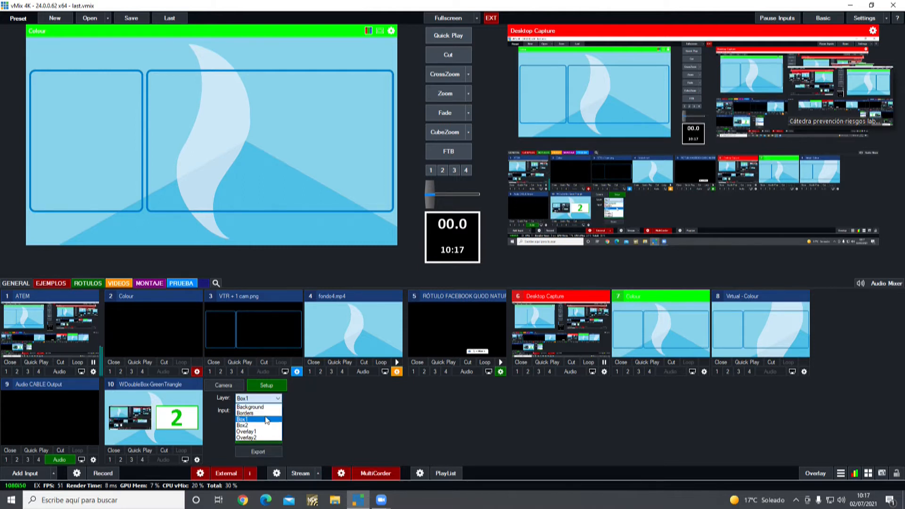
{"action": "left_click", "coordinate": [265, 426]}
{"action": "left_click", "coordinate": [277, 412]}
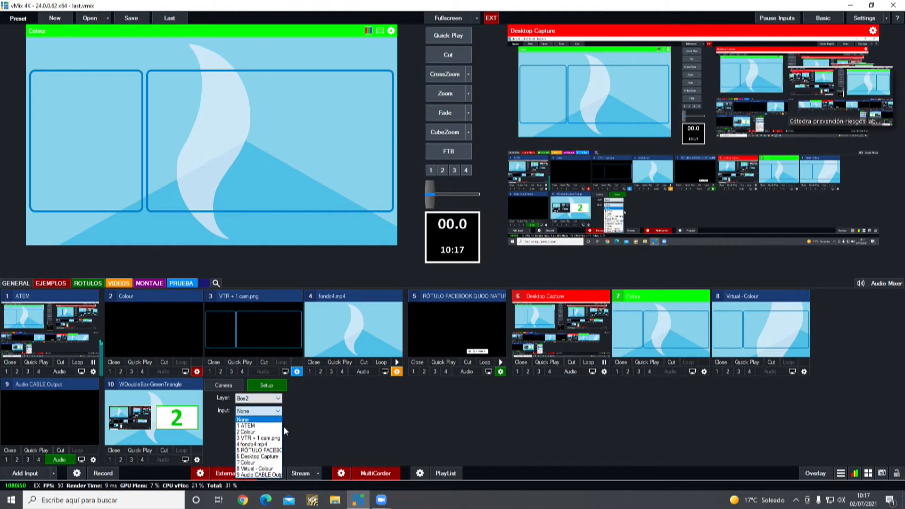
{"action": "left_click", "coordinate": [258, 456]}
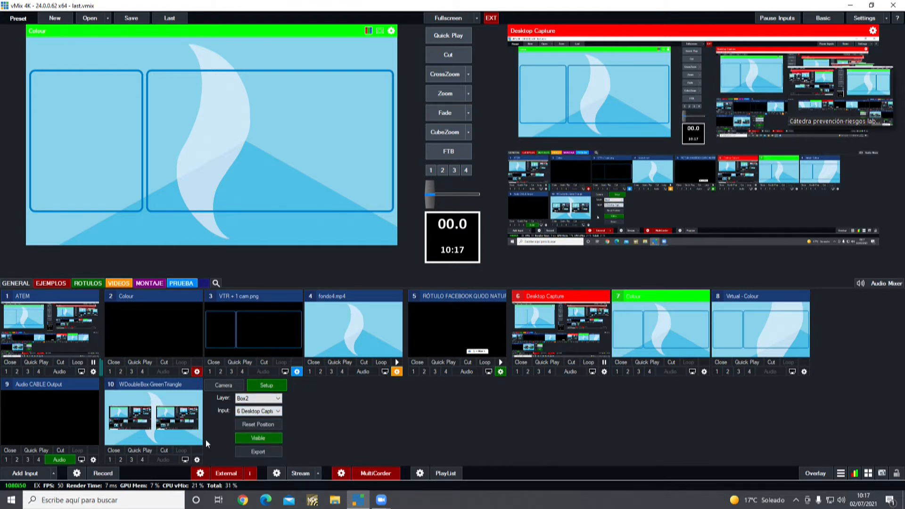
Put the virtual set in preview and enlarge its layer 4, Desktop Capture, to a zoom of about 0.459.
{"action": "left_click", "coordinate": [165, 386]}
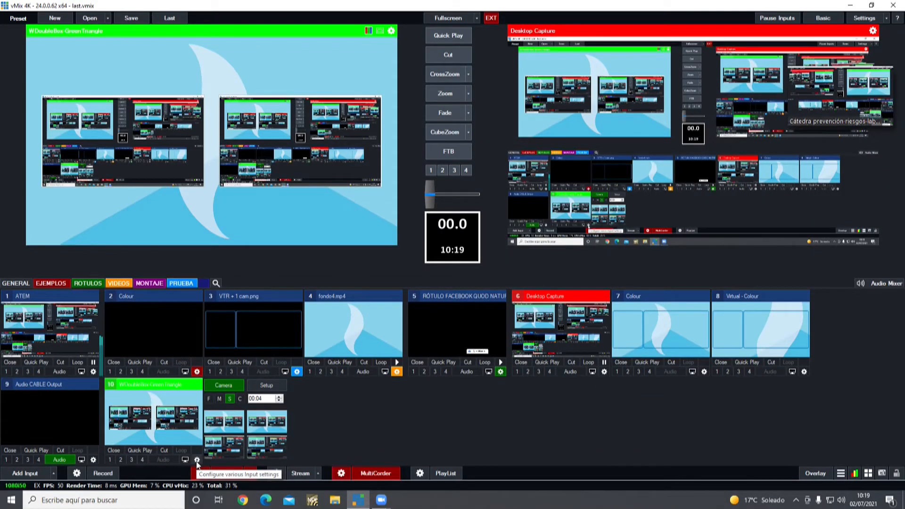
{"action": "left_click", "coordinate": [197, 460]}
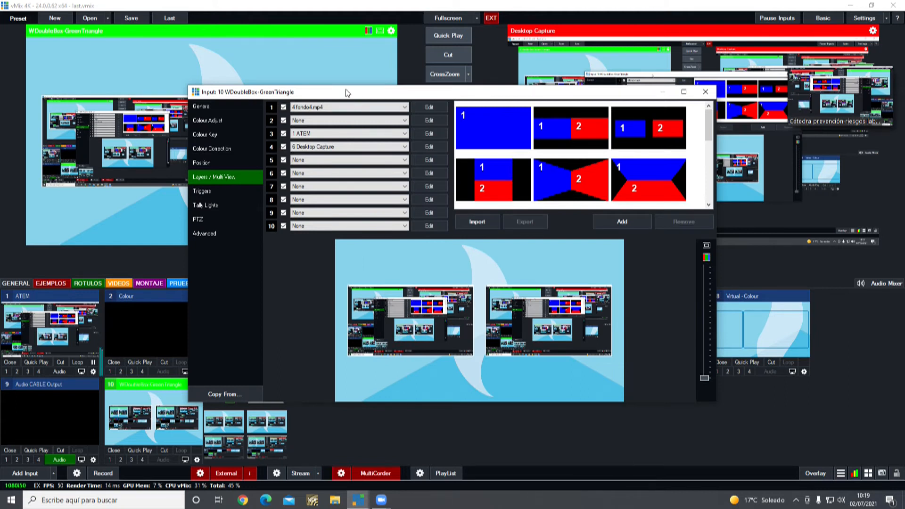
{"action": "left_click", "coordinate": [429, 146]}
{"action": "mouse_move", "coordinate": [330, 123]}
{"action": "left_mouse_down"}
{"action": "mouse_move", "coordinate": [350, 123]}
{"action": "mouse_move", "coordinate": [342, 123]}
{"action": "left_mouse_up"}
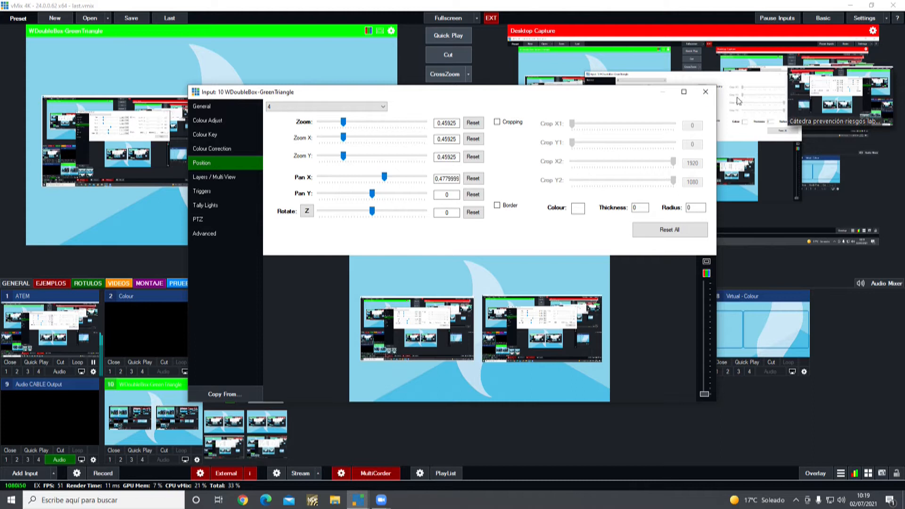
{"action": "left_click", "coordinate": [705, 92]}
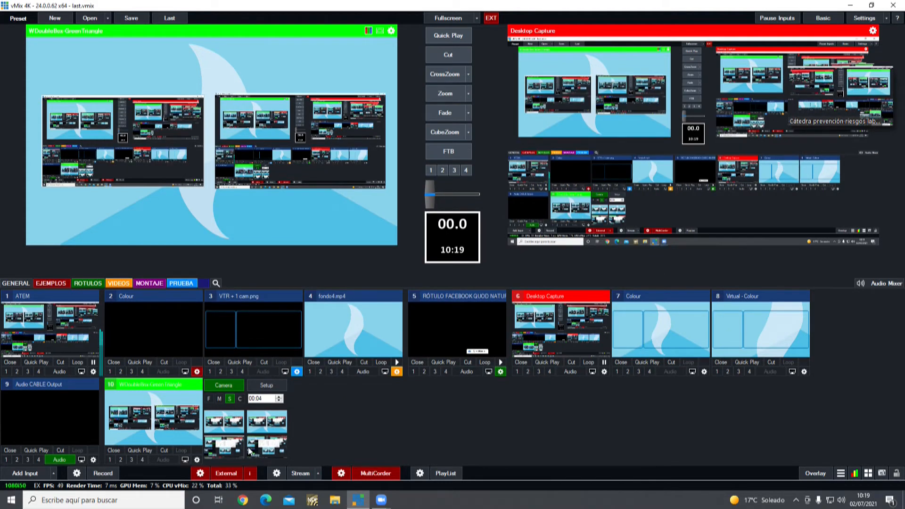
Set the virtual set's first camera preset to a zoom of about 2.6, and preview moving to it and on to the second preset.
{"action": "right_click", "coordinate": [227, 425]}
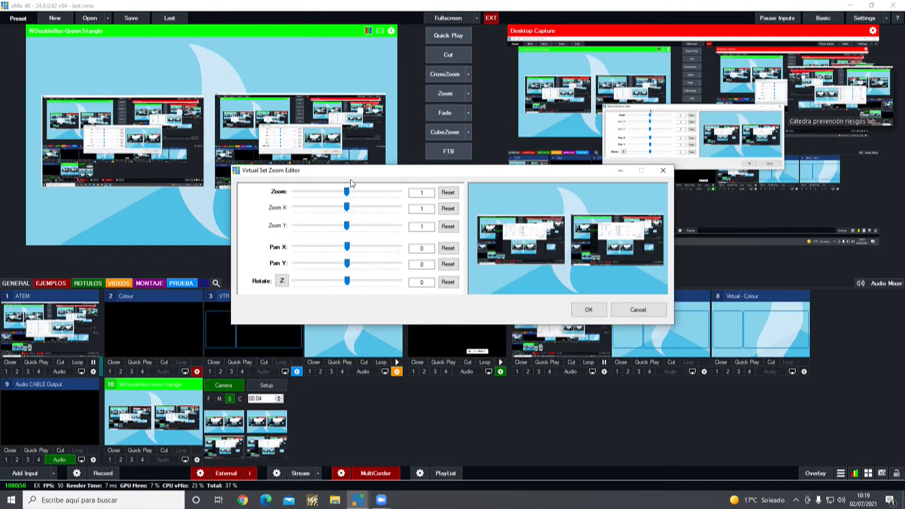
{"action": "left_click_drag", "start_coordinate": [348, 192], "coordinate": [368, 192]}
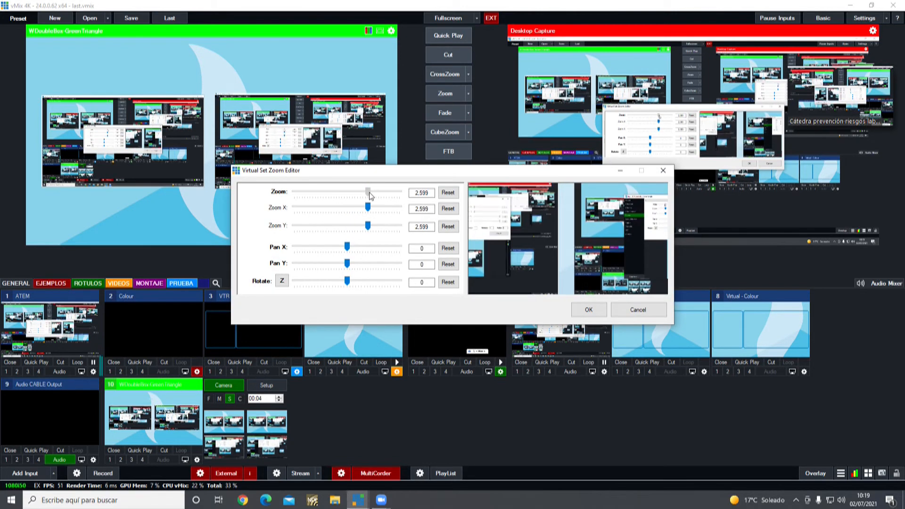
{"action": "left_click", "coordinate": [594, 314]}
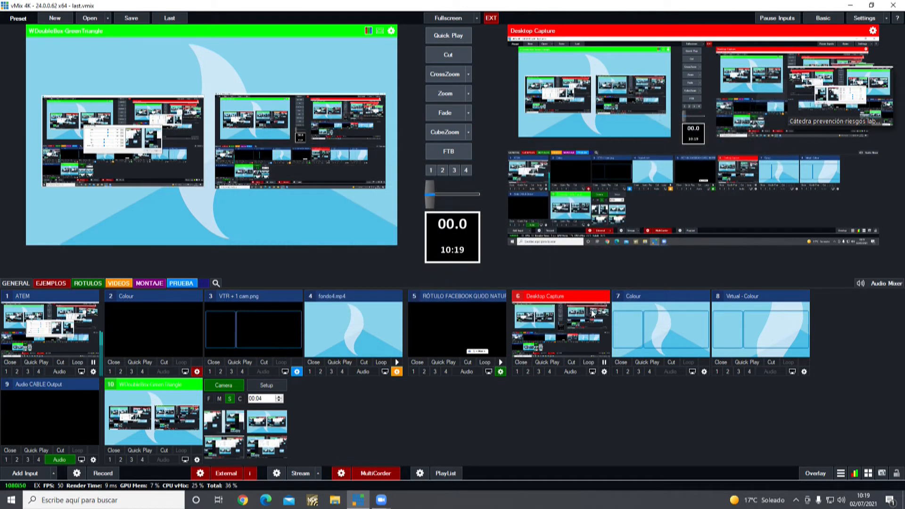
{"action": "left_click", "coordinate": [240, 435]}
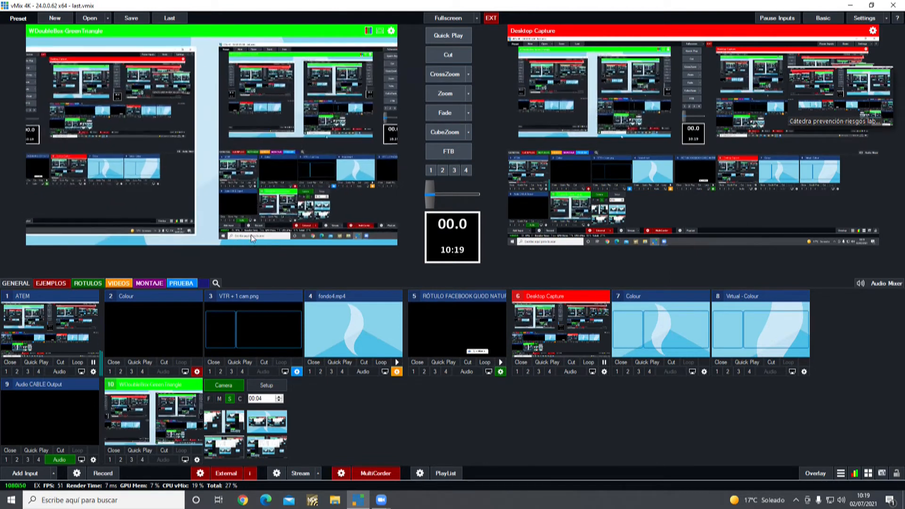
{"action": "left_click", "coordinate": [281, 427]}
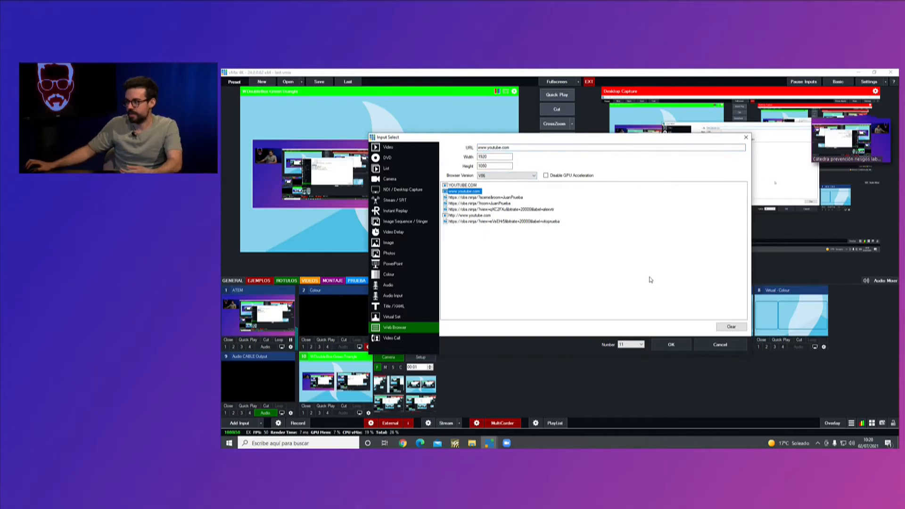
{"action": "left_click", "coordinate": [672, 345]}
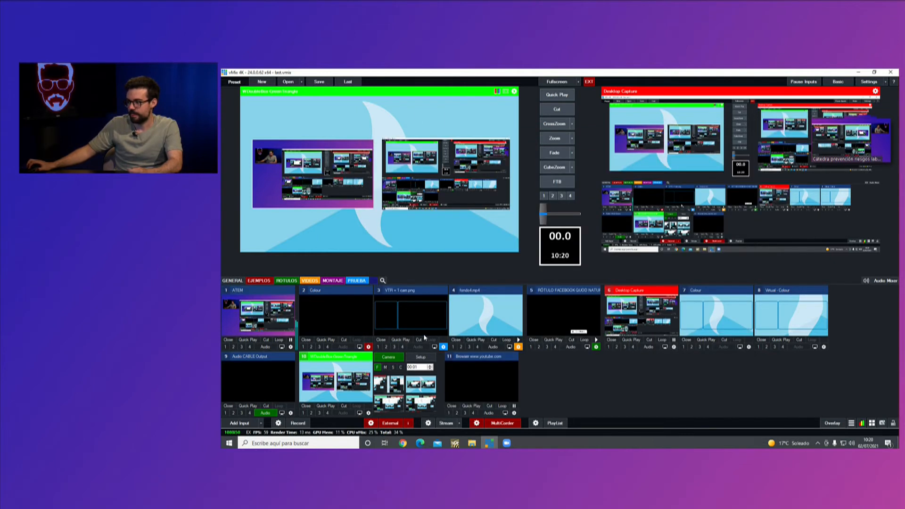
{"action": "left_click", "coordinate": [493, 359]}
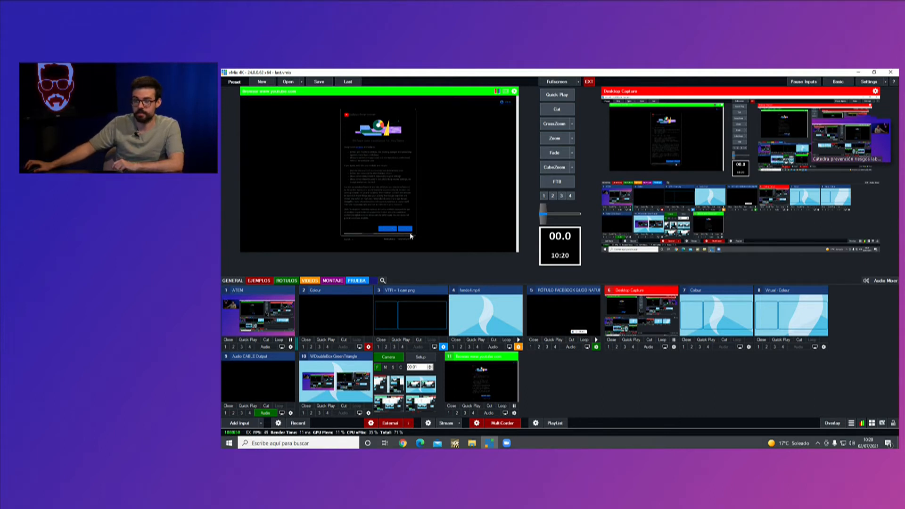
Accept the YouTube consent notice inside the previewed browser input and open the second video in the row above Trending.
{"action": "left_click", "coordinate": [409, 229]}
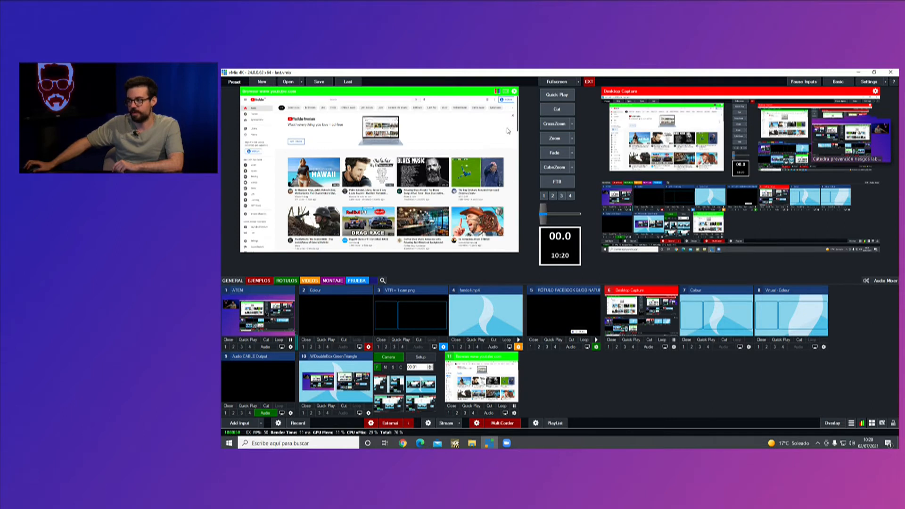
{"action": "scroll", "coordinate": [389, 159], "scroll_direction": "down", "scroll_amount": 5}
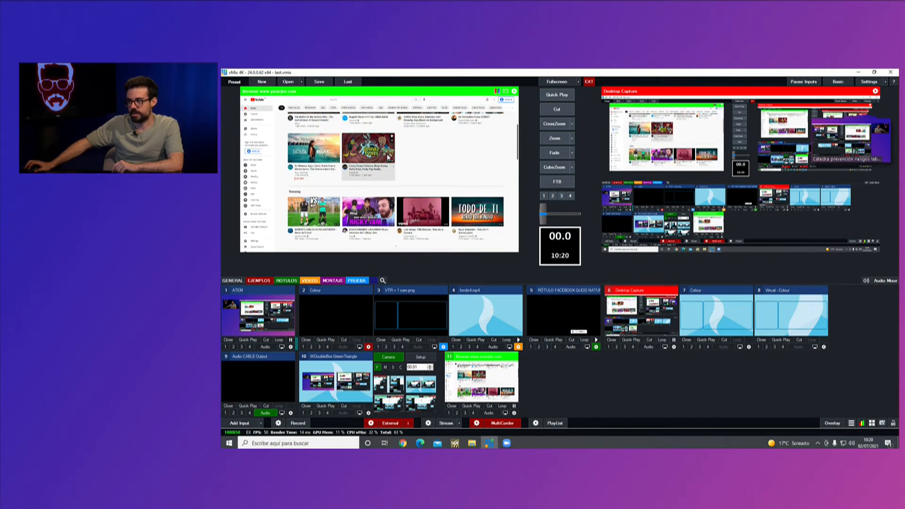
{"action": "left_click", "coordinate": [389, 159]}
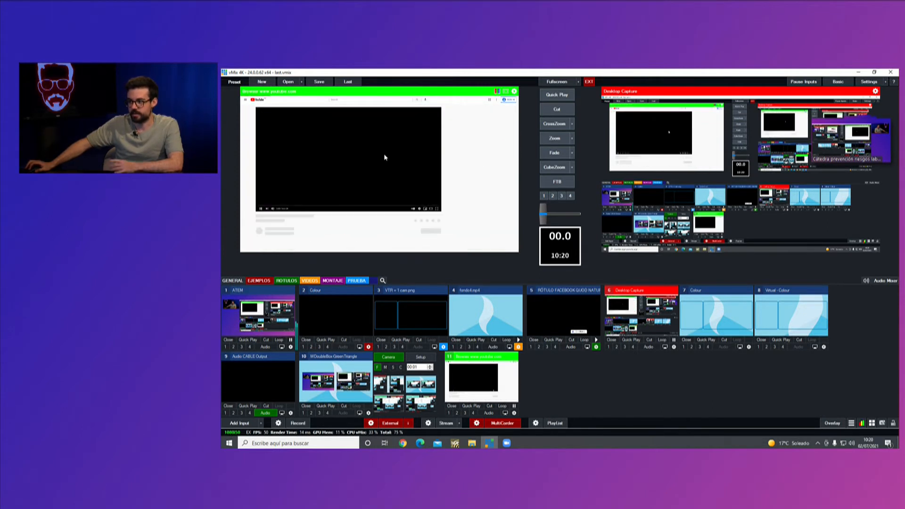
Pause the YouTube video in the previewed browser input and review that input's mouse, keyboard and page options.
{"action": "left_click", "coordinate": [260, 208]}
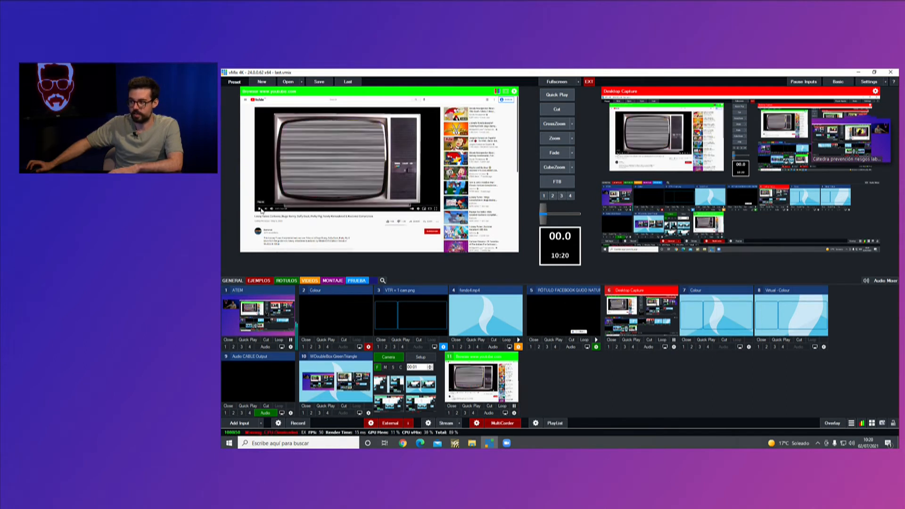
{"action": "right_click", "coordinate": [343, 193]}
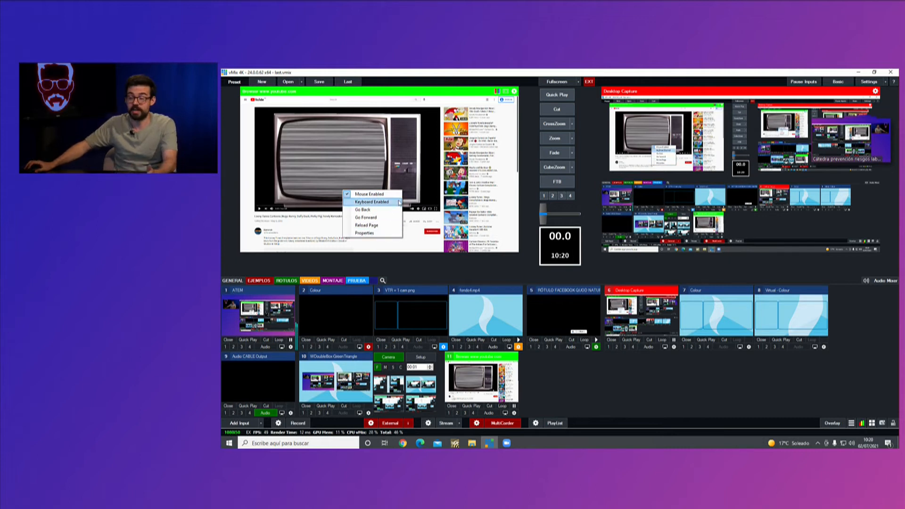
{"action": "left_click", "coordinate": [386, 238]}
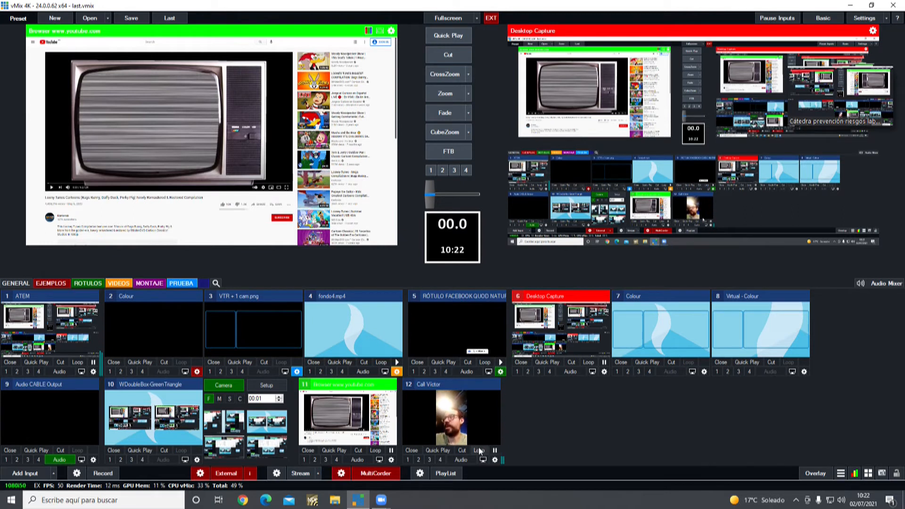
Put the video call, input 12, in preview and review its video source and return video bandwidth options.
{"action": "left_click", "coordinate": [470, 386]}
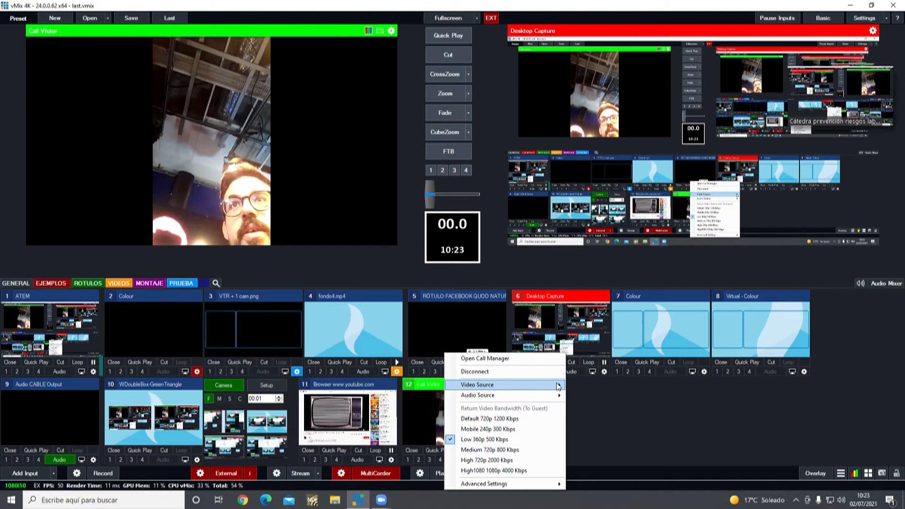
{"action": "mouse_move", "coordinate": [559, 386]}
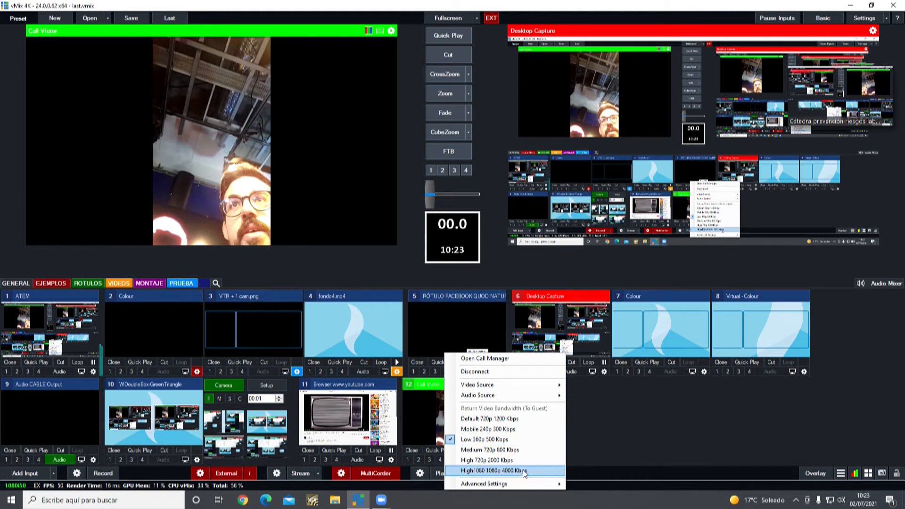
{"action": "left_click", "coordinate": [495, 433]}
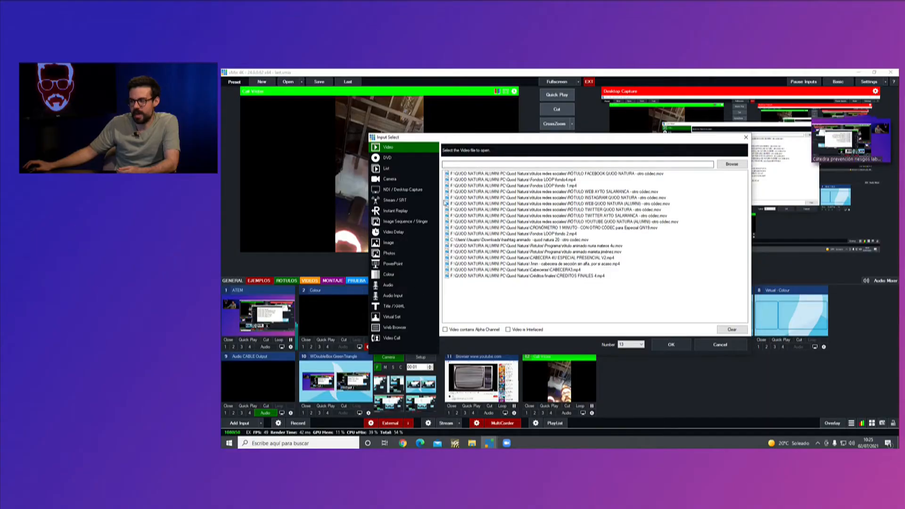
List the NDI / Desktop Capture sources for a new input and launch vMix Desktop Capture from the Windows search.
{"action": "left_click", "coordinate": [242, 161]}
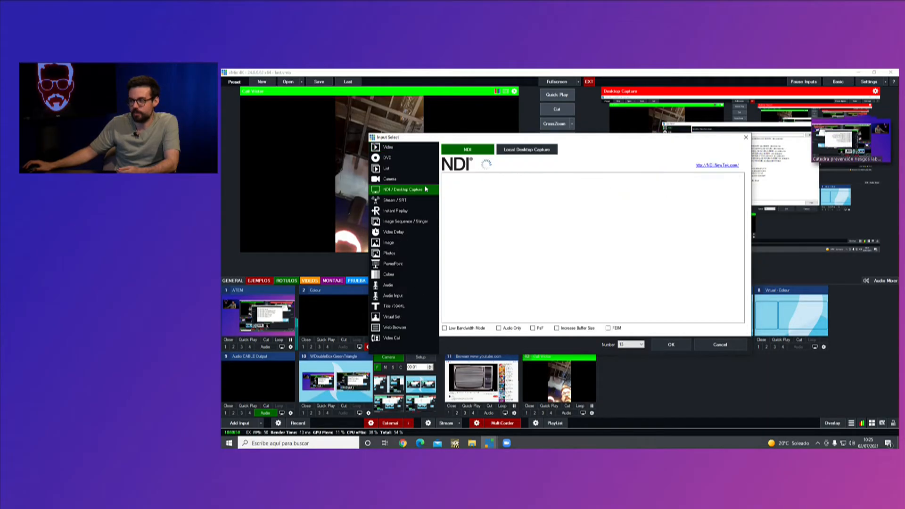
{"action": "left_click_drag", "start_coordinate": [384, 145], "coordinate": [391, 131]}
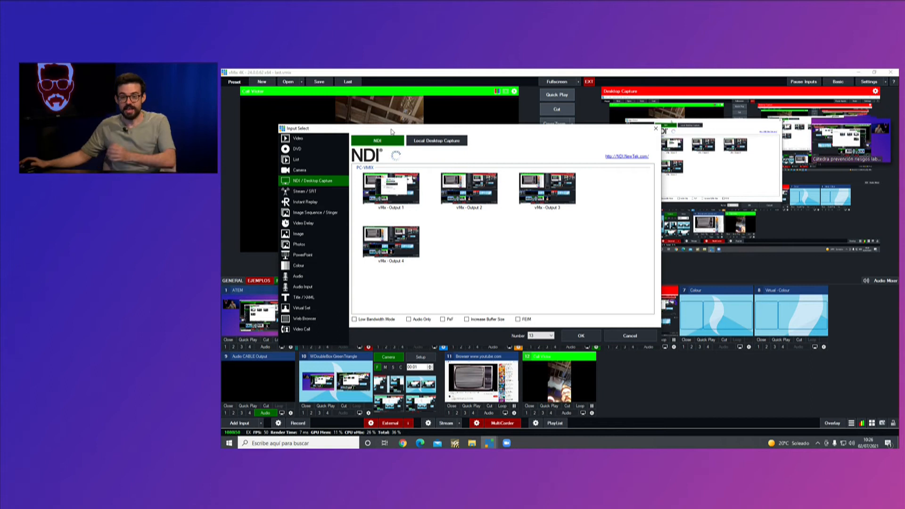
{"action": "key", "text": "super"}
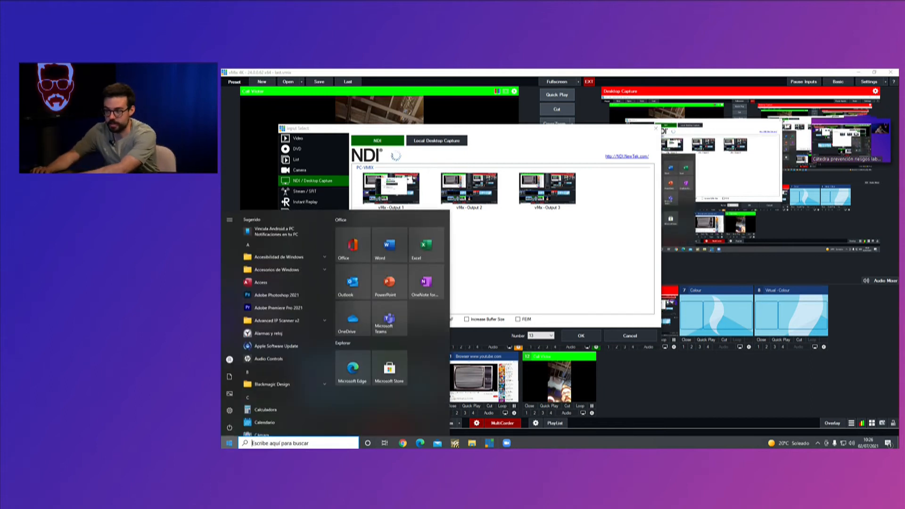
{"action": "type", "text": "ndi"}
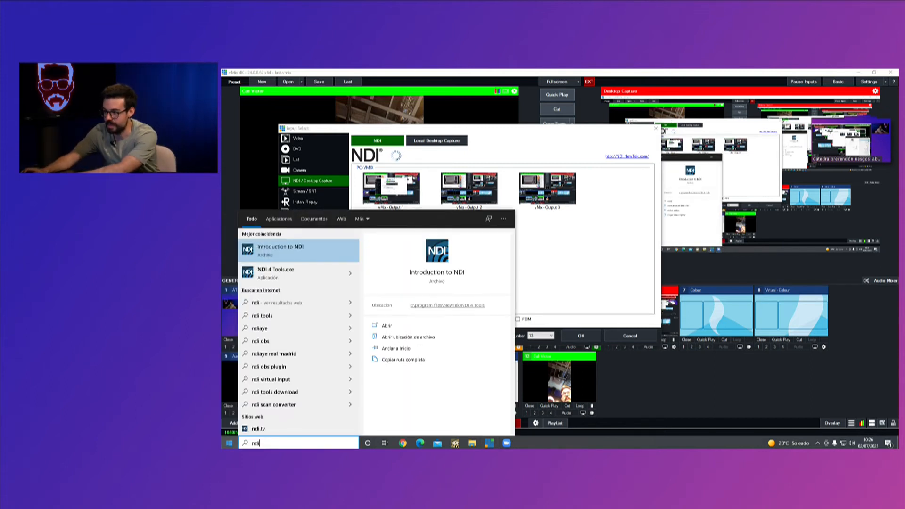
{"action": "key", "text": "BackSpace"}
{"action": "key", "text": "BackSpace"}
{"action": "key", "text": "BackSpace"}
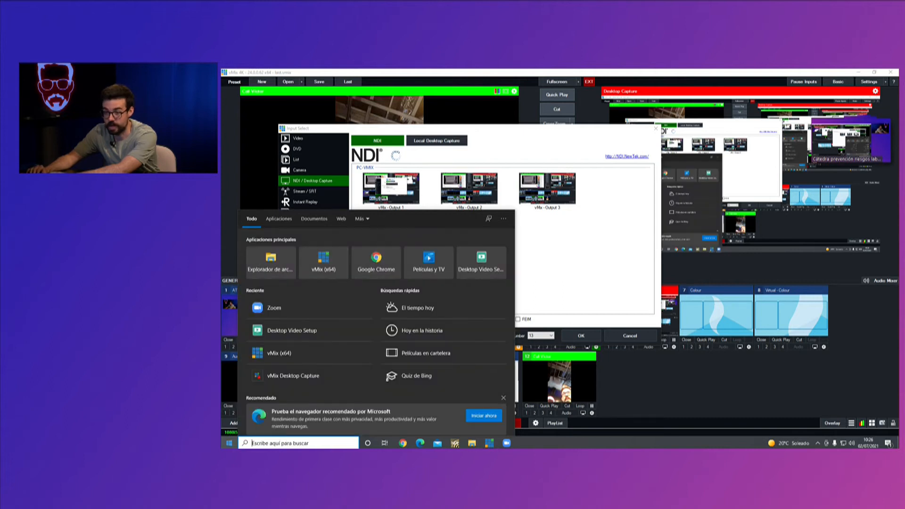
{"action": "type", "text": "vmix"}
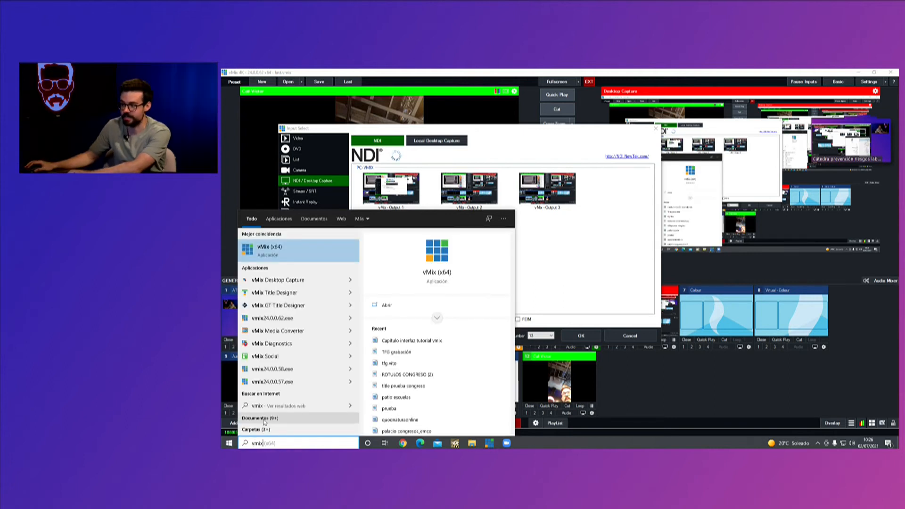
{"action": "left_click", "coordinate": [302, 281]}
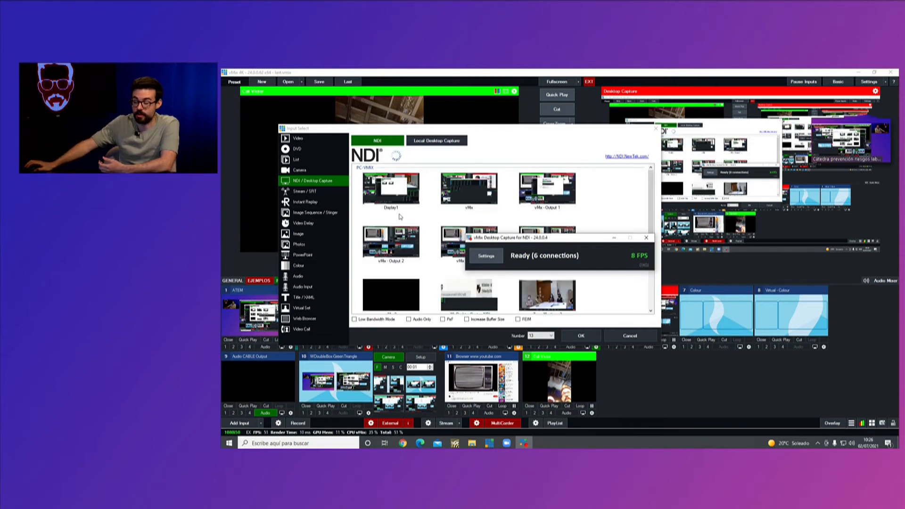
Look through the NDI sources published by PC-VMIX and compare them with the local desktop capture sources.
{"action": "scroll", "coordinate": [383, 197], "scroll_direction": "down", "scroll_amount": 2}
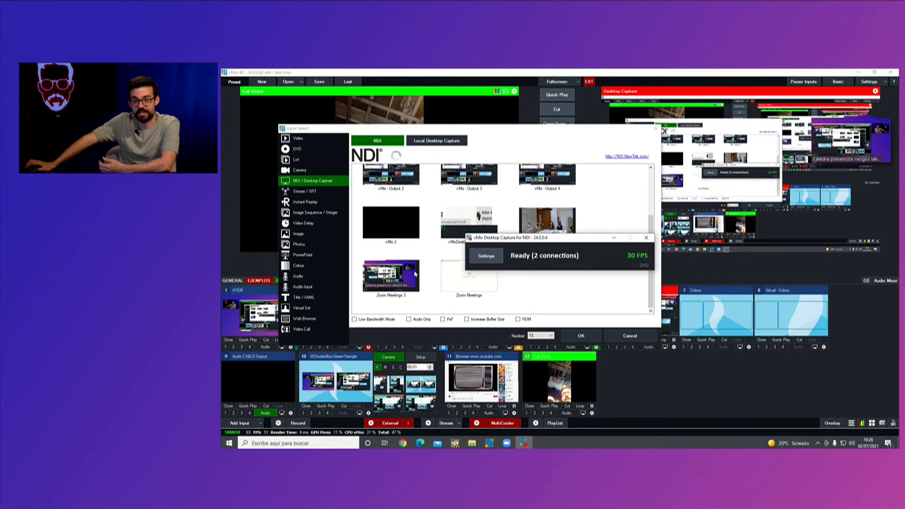
{"action": "scroll", "coordinate": [415, 273], "scroll_direction": "up", "scroll_amount": 3}
{"action": "scroll", "coordinate": [419, 272], "scroll_direction": "down", "scroll_amount": 3}
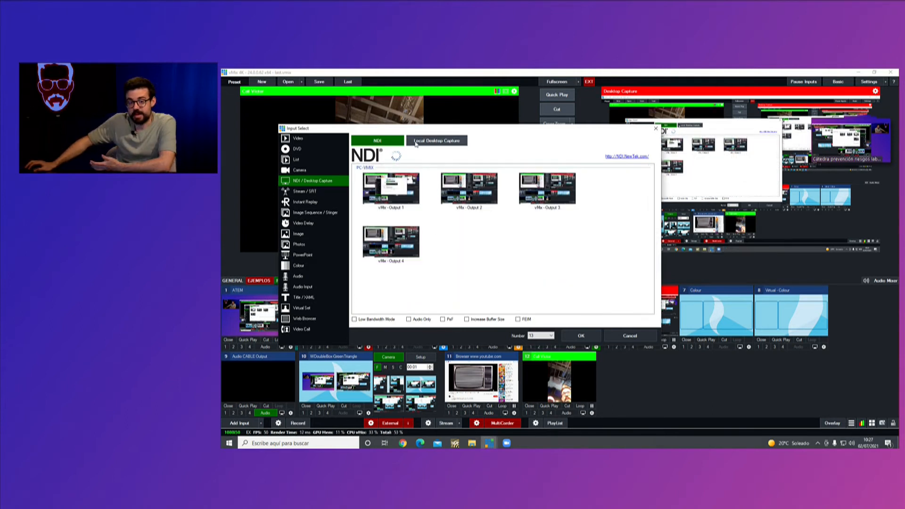
{"action": "left_click", "coordinate": [435, 140]}
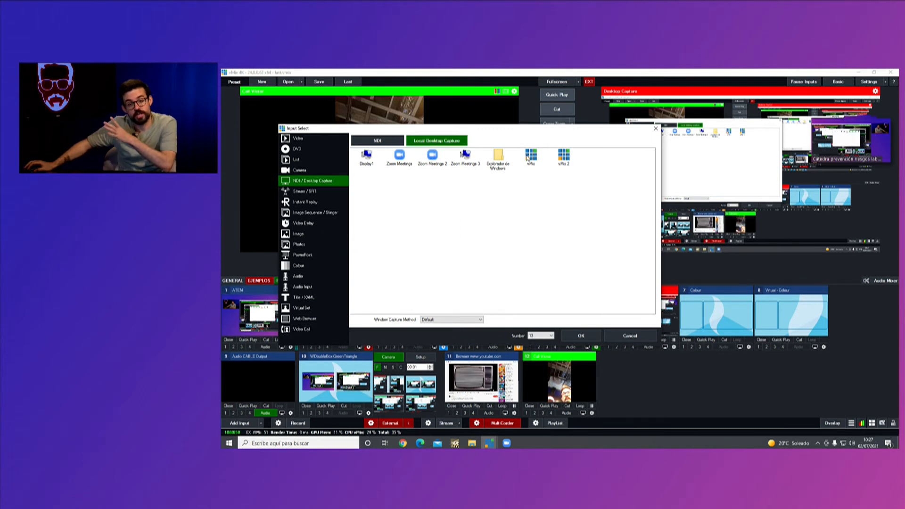
{"action": "left_click", "coordinate": [378, 141]}
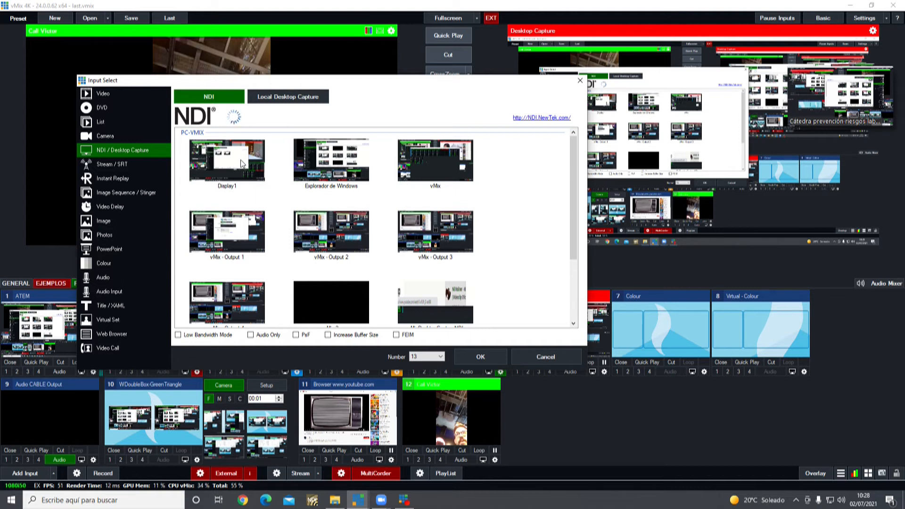
Add the GT title template Title 43- Circling Purple as input 13 and dismiss its title editor.
{"action": "left_click", "coordinate": [113, 306]}
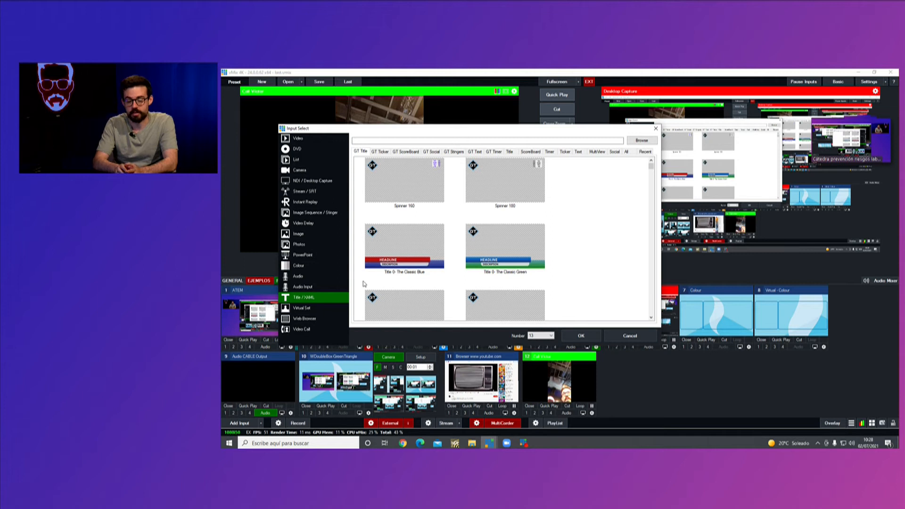
{"action": "scroll", "coordinate": [472, 212], "scroll_direction": "down", "scroll_amount": 10}
{"action": "scroll", "coordinate": [478, 190], "scroll_direction": "down", "scroll_amount": 15}
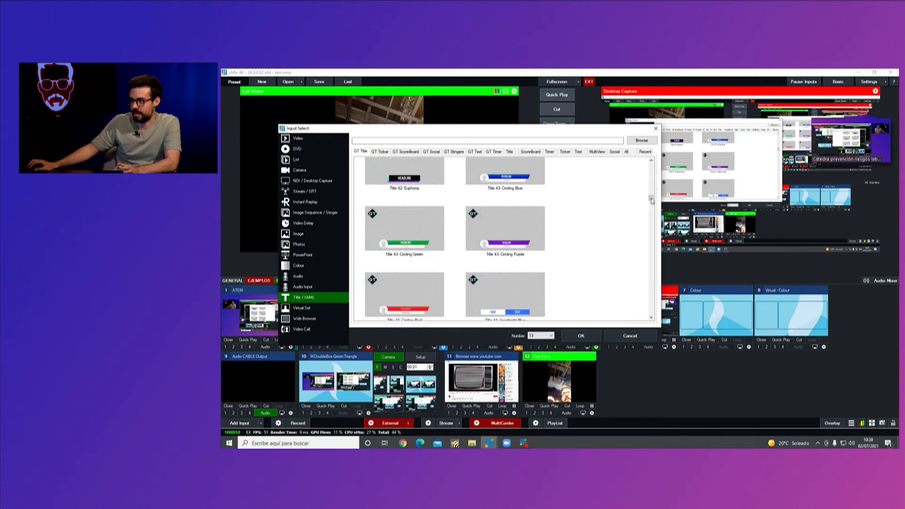
{"action": "left_click_drag", "start_coordinate": [652, 200], "coordinate": [652, 197]}
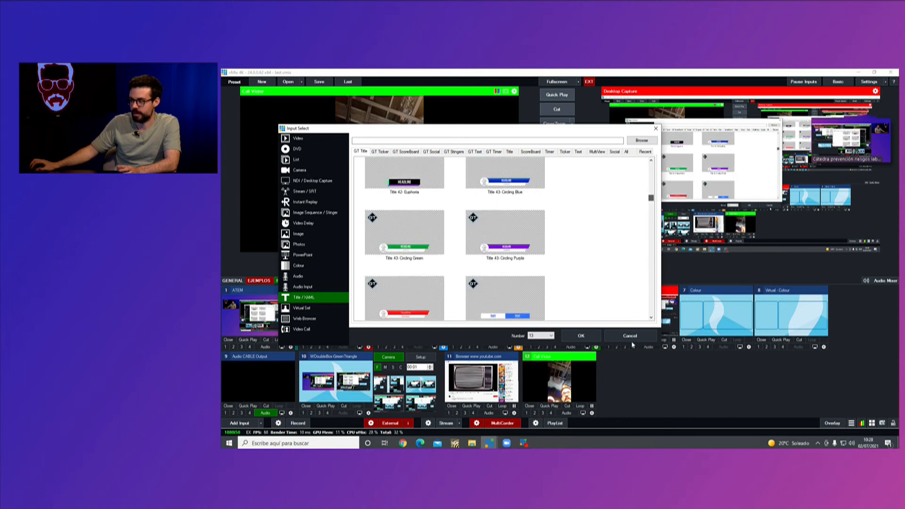
{"action": "left_click", "coordinate": [589, 341]}
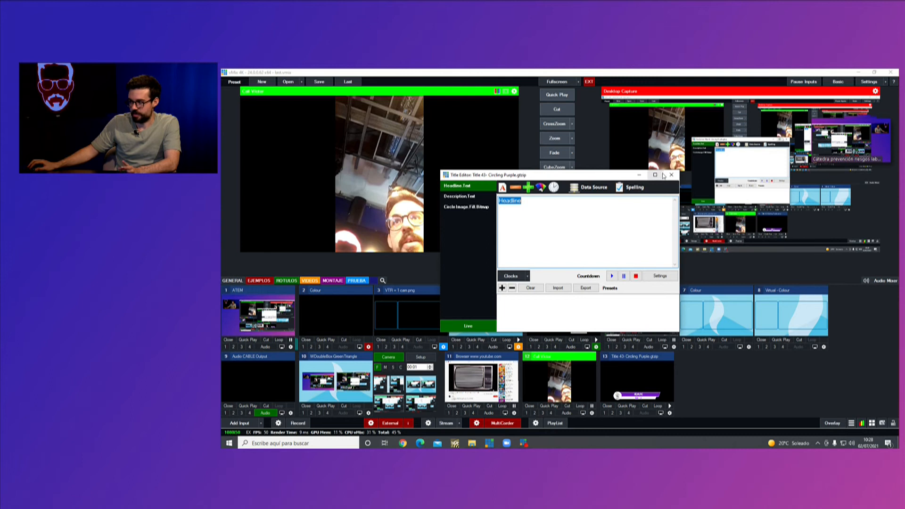
{"action": "left_click", "coordinate": [671, 175]}
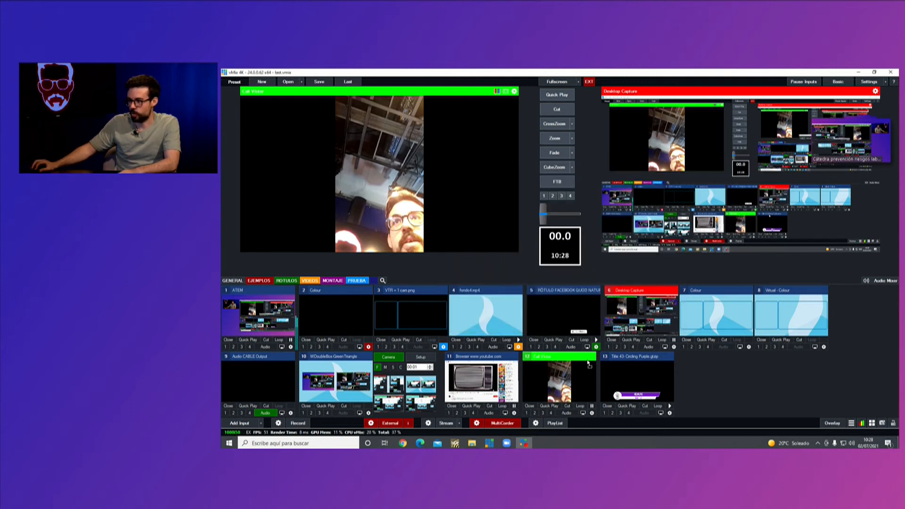
In the RÓTULOS category, bring the Circling Purple title on air in overlay channel 3 and take it off again.
{"action": "left_click", "coordinate": [284, 281]}
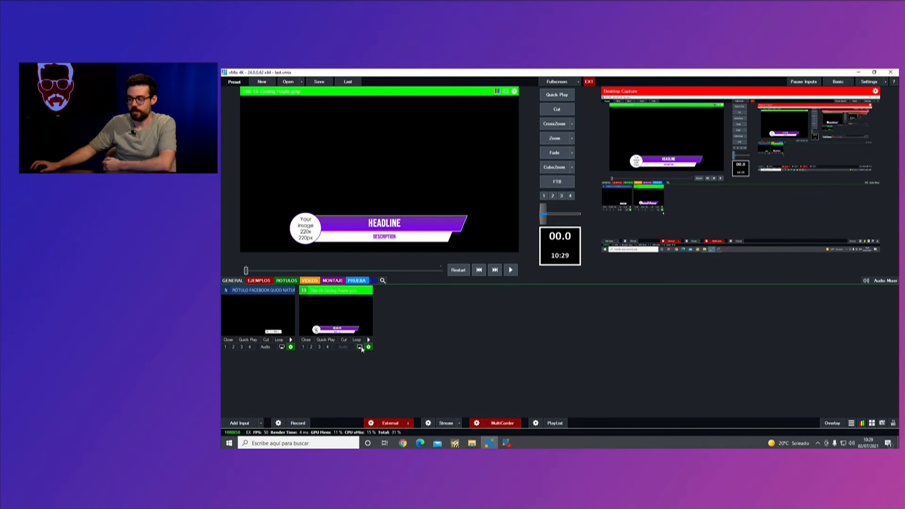
{"action": "left_click", "coordinate": [321, 347]}
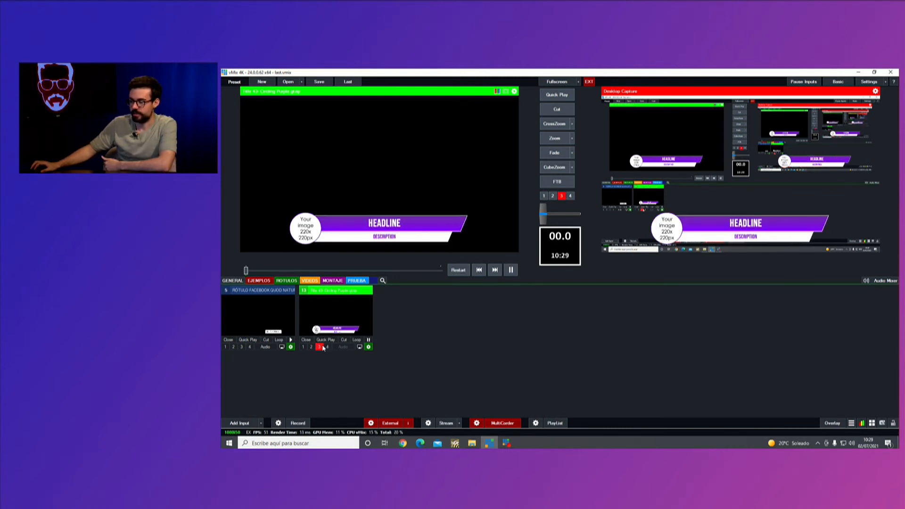
{"action": "left_click", "coordinate": [563, 197]}
Open the Circling Purple title in the Title Editor and review its headline, description, text colour and clock options.
{"action": "right_click", "coordinate": [334, 320]}
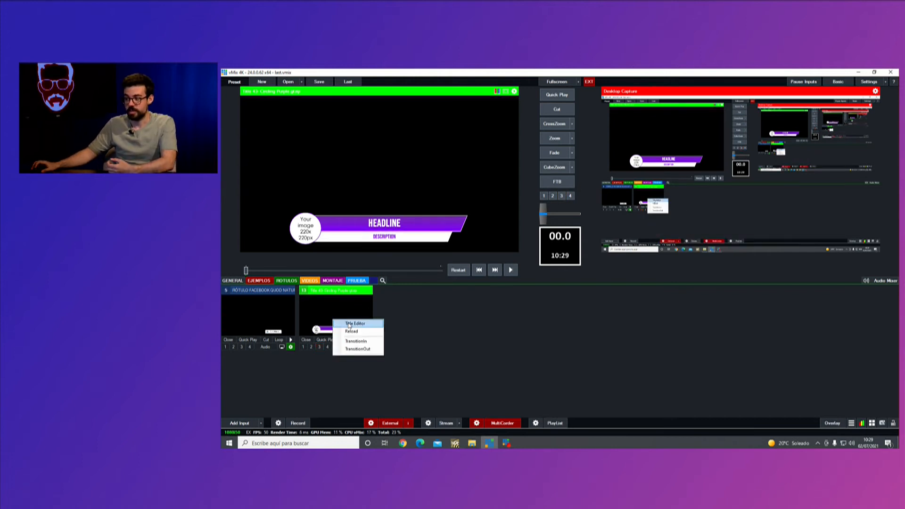
{"action": "left_click", "coordinate": [349, 325]}
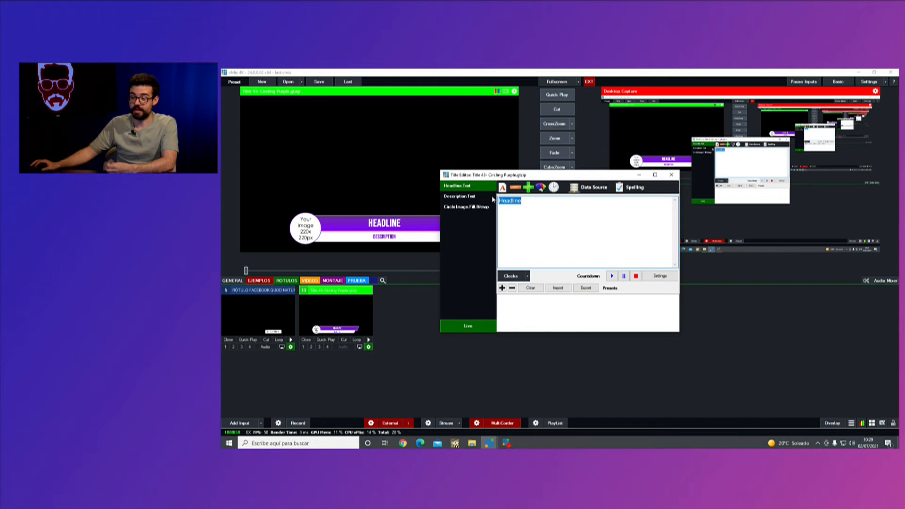
{"action": "left_click", "coordinate": [521, 217]}
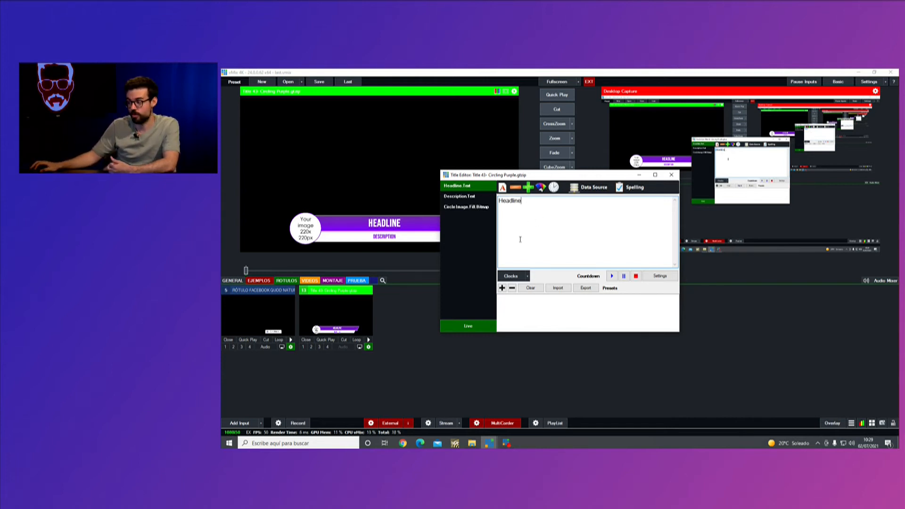
{"action": "left_click", "coordinate": [475, 195]}
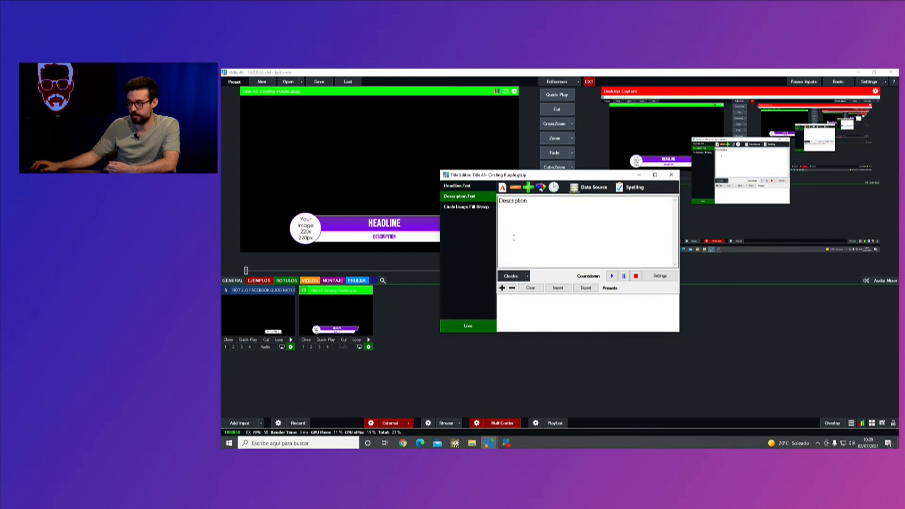
{"action": "left_click", "coordinate": [457, 185]}
{"action": "left_click", "coordinate": [503, 187]}
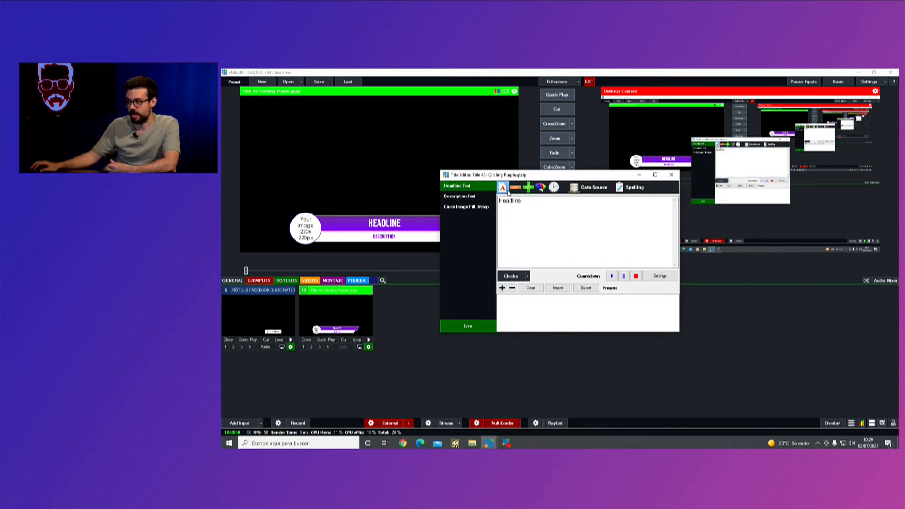
{"action": "left_click", "coordinate": [652, 183]}
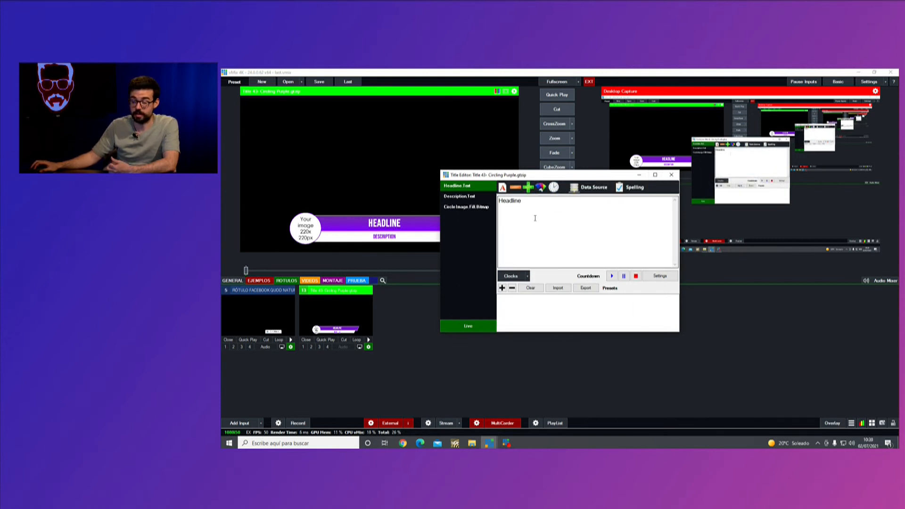
{"action": "left_click", "coordinate": [522, 277]}
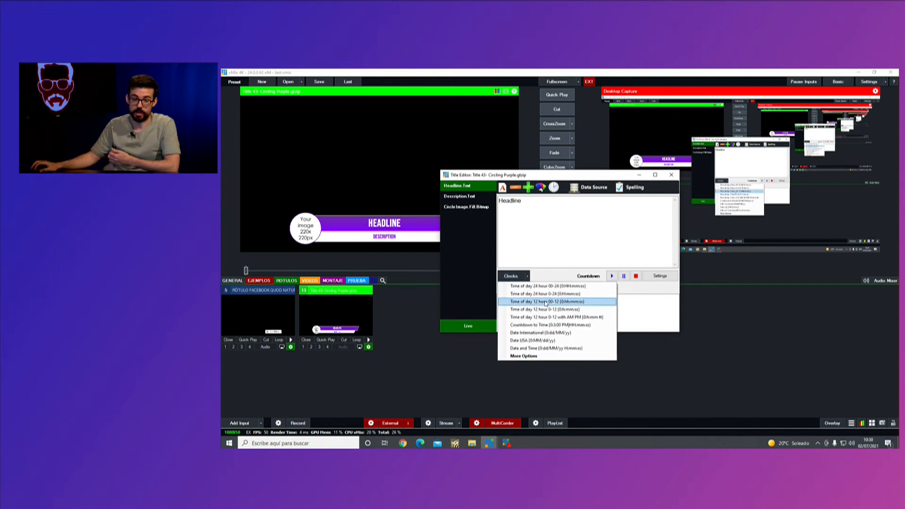
{"action": "left_click", "coordinate": [534, 243]}
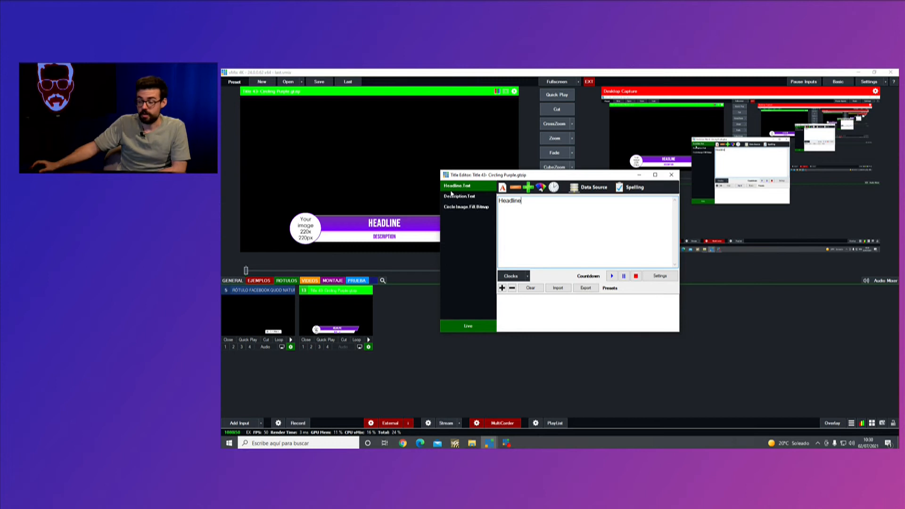
Replace the title's circle image with the Quod Natura logo from the Hashtag y Logo folder.
{"action": "left_click", "coordinate": [478, 208]}
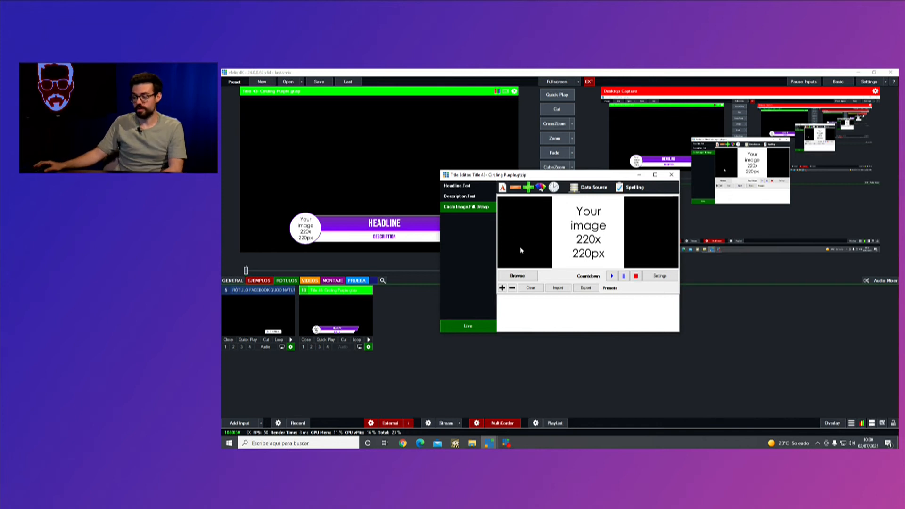
{"action": "left_click", "coordinate": [517, 275]}
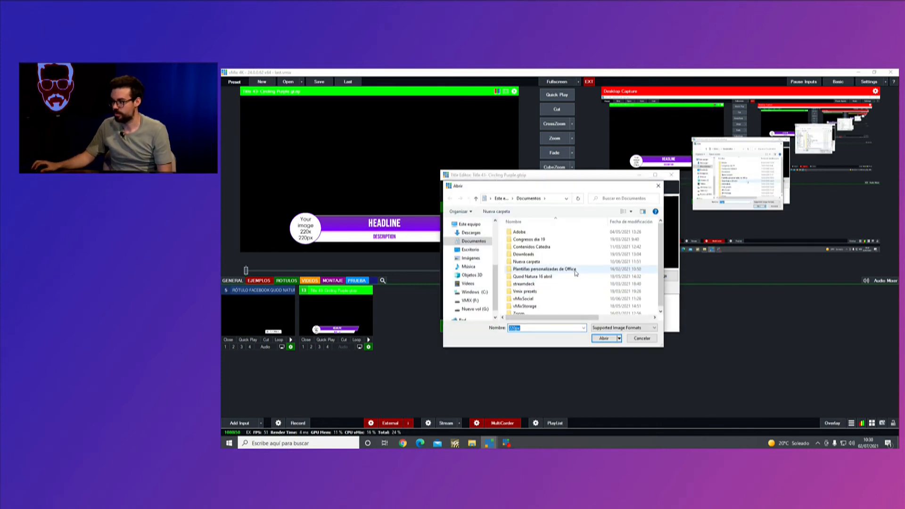
{"action": "double_click", "coordinate": [571, 277]}
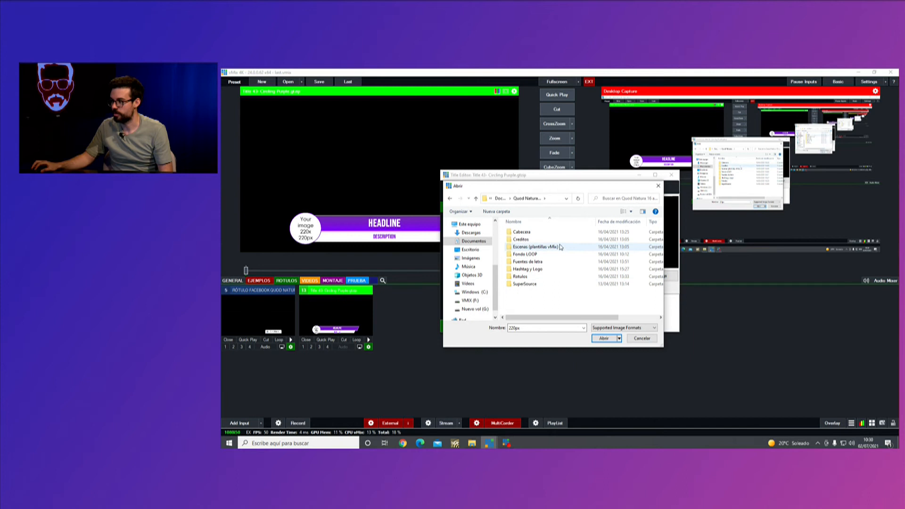
{"action": "double_click", "coordinate": [562, 272]}
{"action": "double_click", "coordinate": [639, 242]}
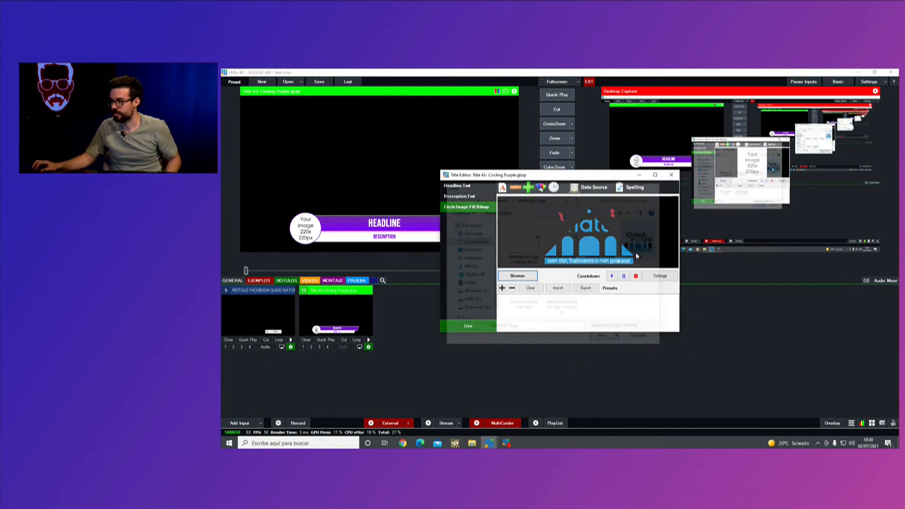
Examine the Data Source settings available for the Headline text, leaving them unassigned, and close the Title Editor.
{"action": "left_click", "coordinate": [457, 185]}
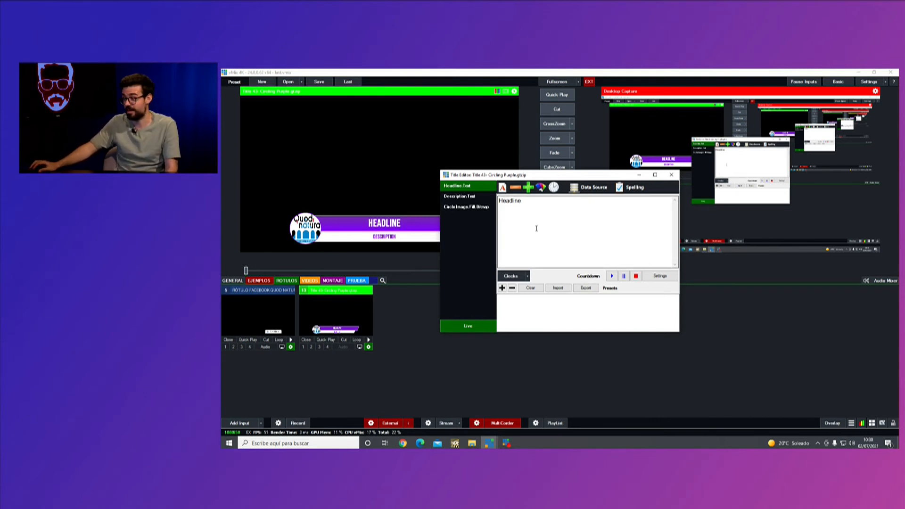
{"action": "left_click", "coordinate": [603, 192]}
{"action": "left_click_drag", "start_coordinate": [587, 187], "coordinate": [510, 173]}
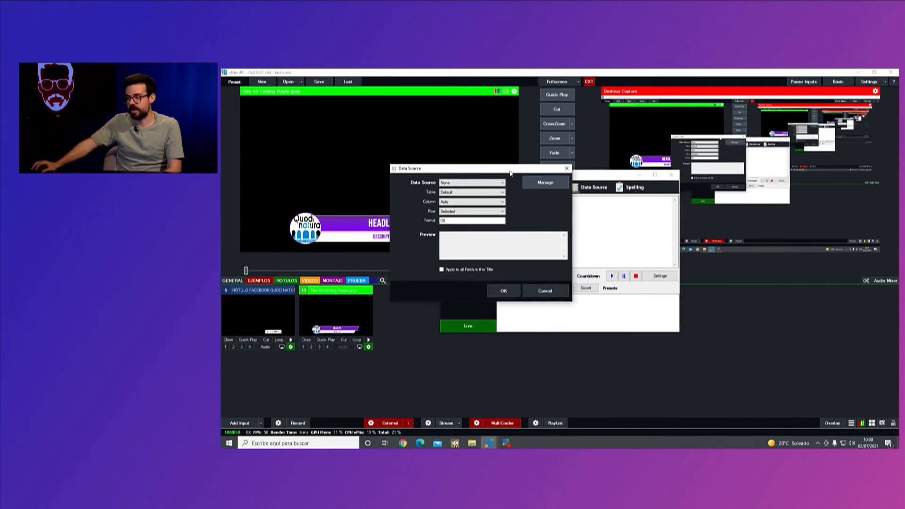
{"action": "left_click", "coordinate": [545, 182]}
{"action": "left_click", "coordinate": [734, 154]}
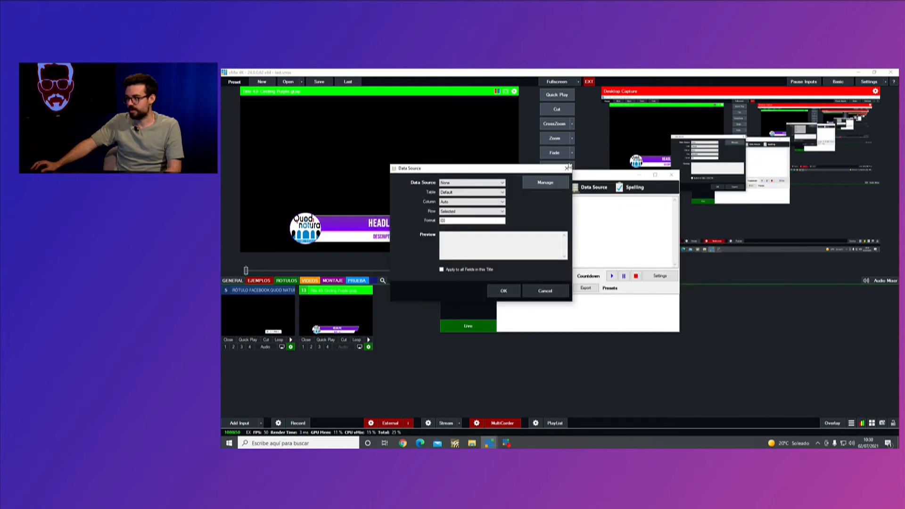
{"action": "left_click", "coordinate": [570, 167]}
{"action": "left_click", "coordinate": [672, 174]}
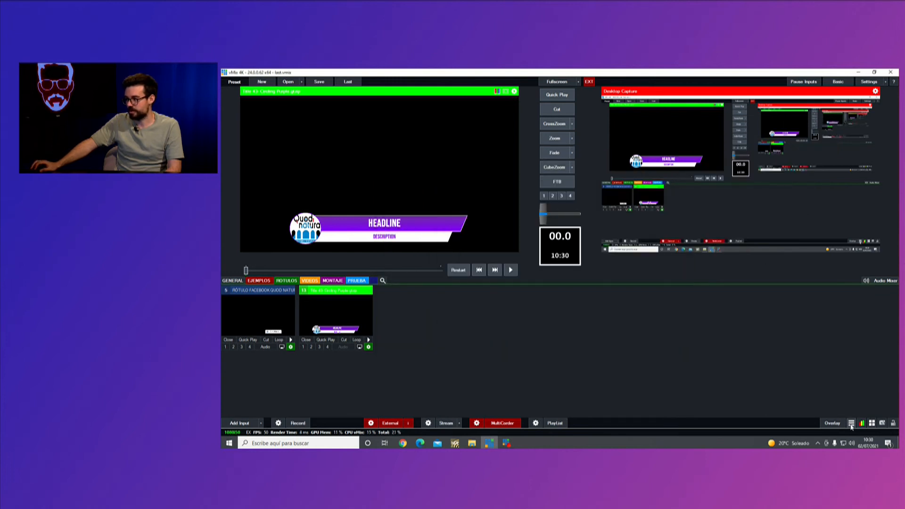
Review the name and position columns of the ROTULOS spreadsheet's Hoja1 table in the Data Sources manager.
{"action": "left_click", "coordinate": [852, 423]}
{"action": "left_click", "coordinate": [842, 358]}
{"action": "left_click_drag", "start_coordinate": [532, 157], "coordinate": [440, 202]}
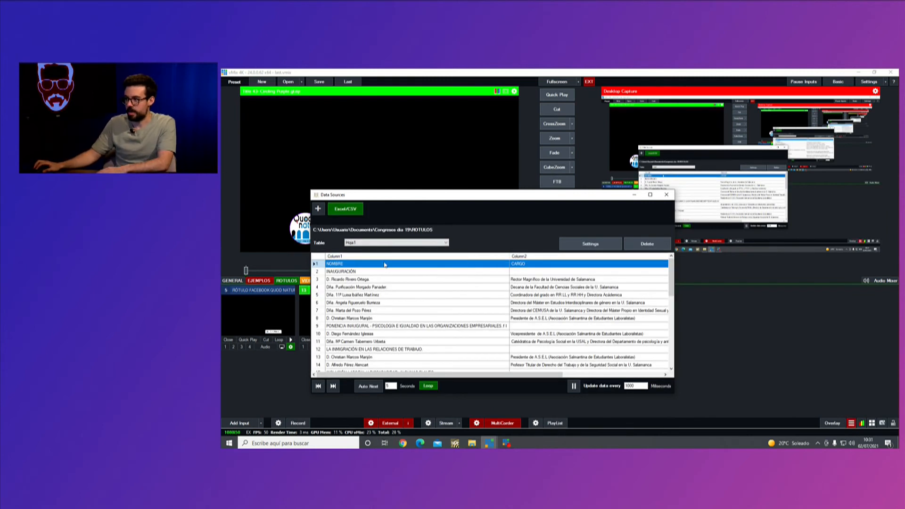
{"action": "scroll", "coordinate": [349, 267], "scroll_direction": "down", "scroll_amount": 4}
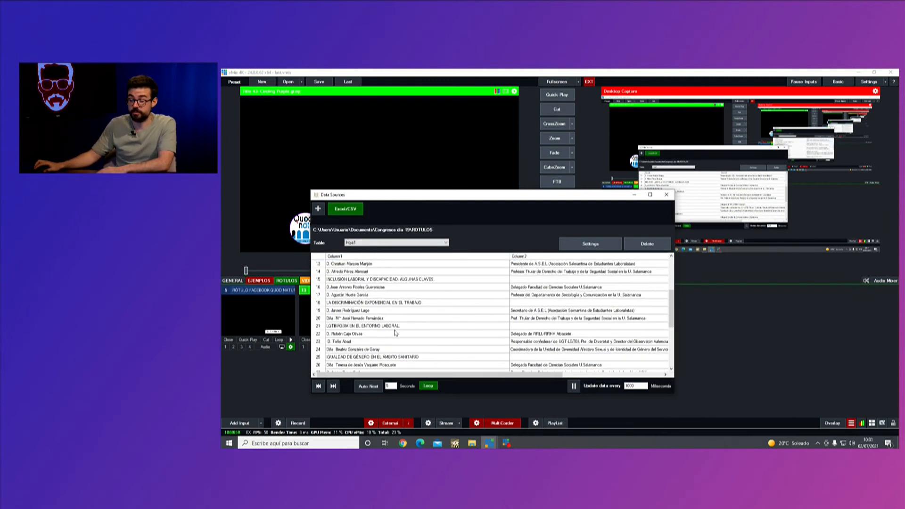
{"action": "scroll", "coordinate": [452, 284], "scroll_direction": "down", "scroll_amount": 3}
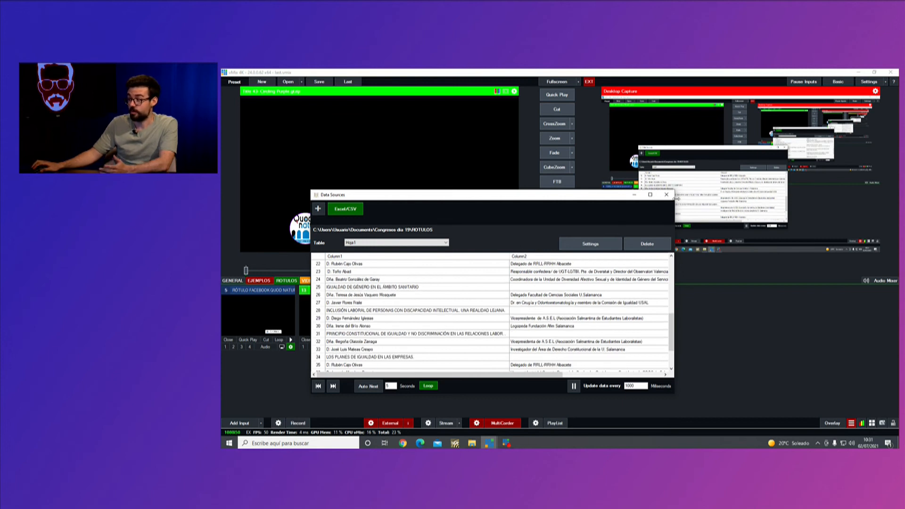
{"action": "left_click", "coordinate": [667, 195]}
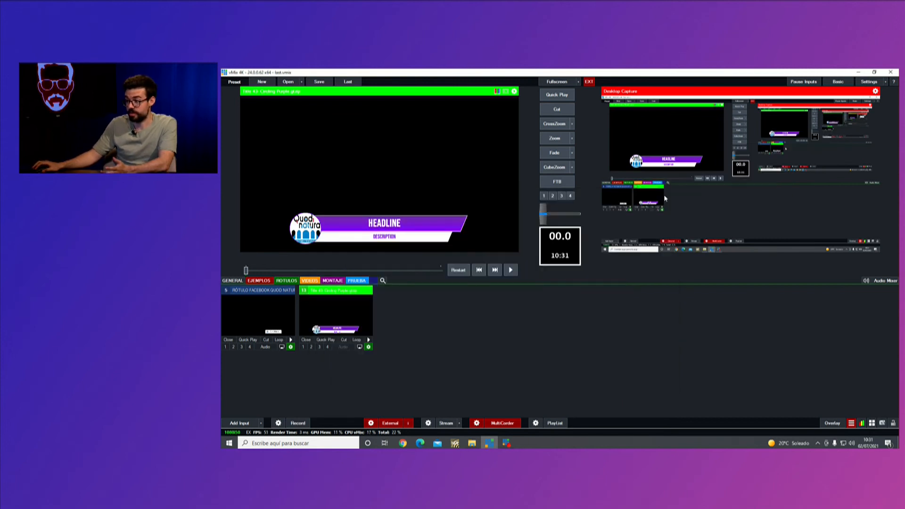
Link the Circling Purple title's Headline text to row 3 of table Hoja1 in the Excel/CSV data source.
{"action": "right_click", "coordinate": [342, 311]}
{"action": "left_click", "coordinate": [364, 313]}
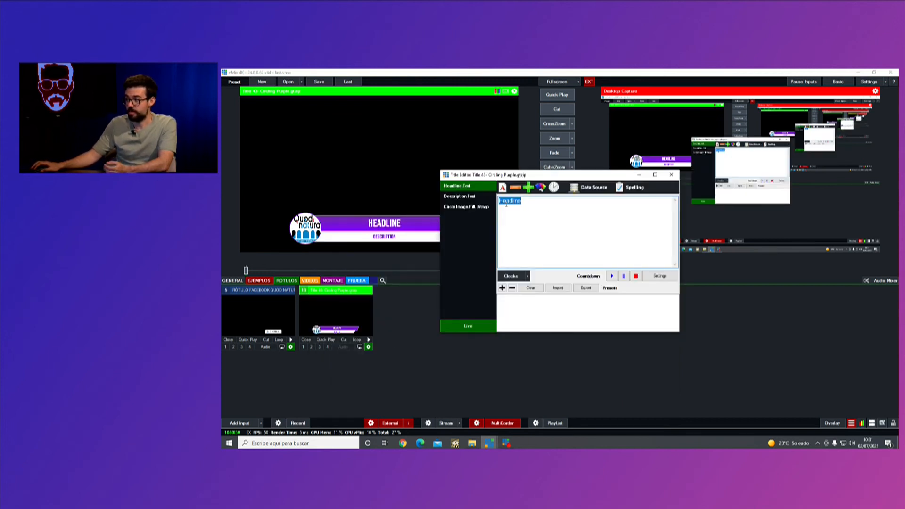
{"action": "left_click", "coordinate": [580, 190]}
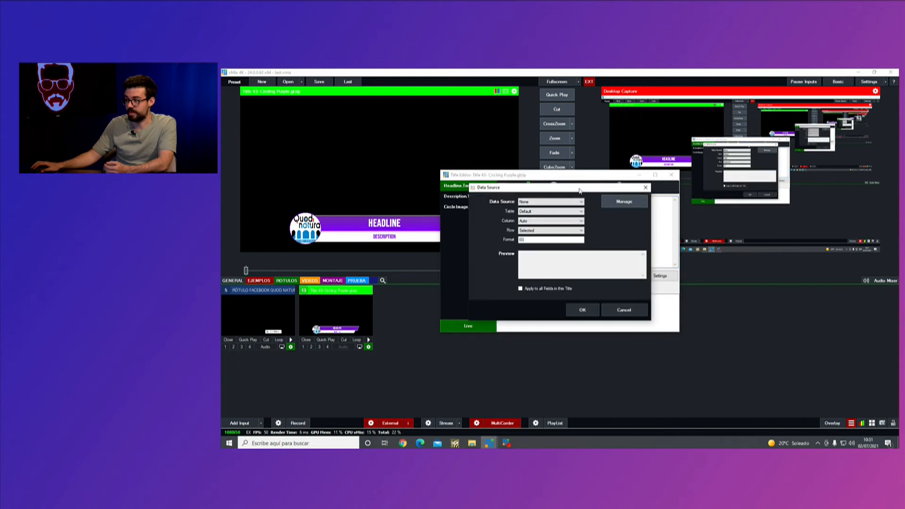
{"action": "left_click", "coordinate": [542, 203]}
{"action": "left_click", "coordinate": [541, 212]}
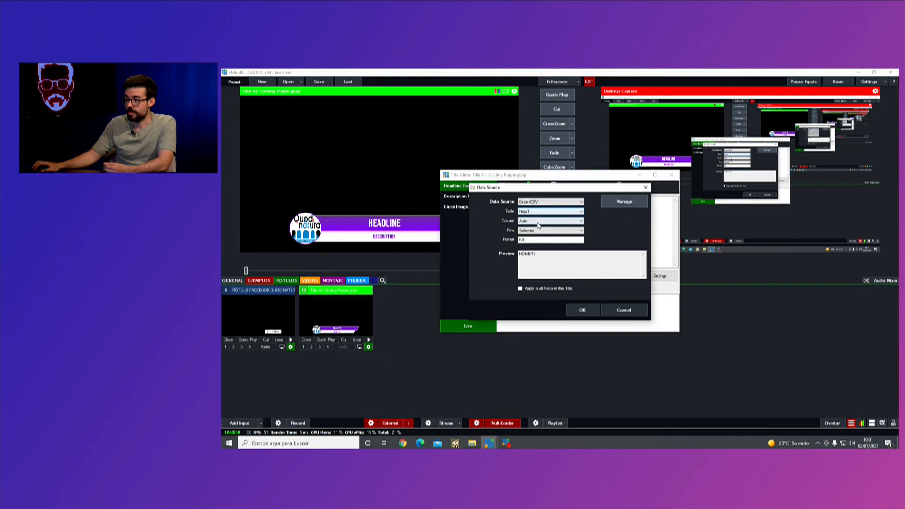
{"action": "left_click", "coordinate": [538, 231]}
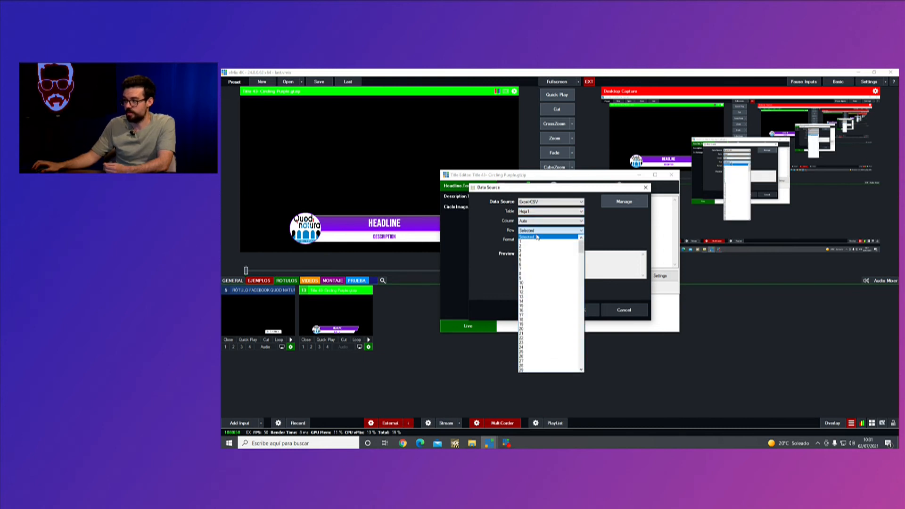
{"action": "left_click", "coordinate": [536, 236]}
Link the title's Description text to row 3 of table Hoja1 in the Excel/CSV data source.
{"action": "left_click", "coordinate": [537, 230]}
{"action": "left_click", "coordinate": [563, 262]}
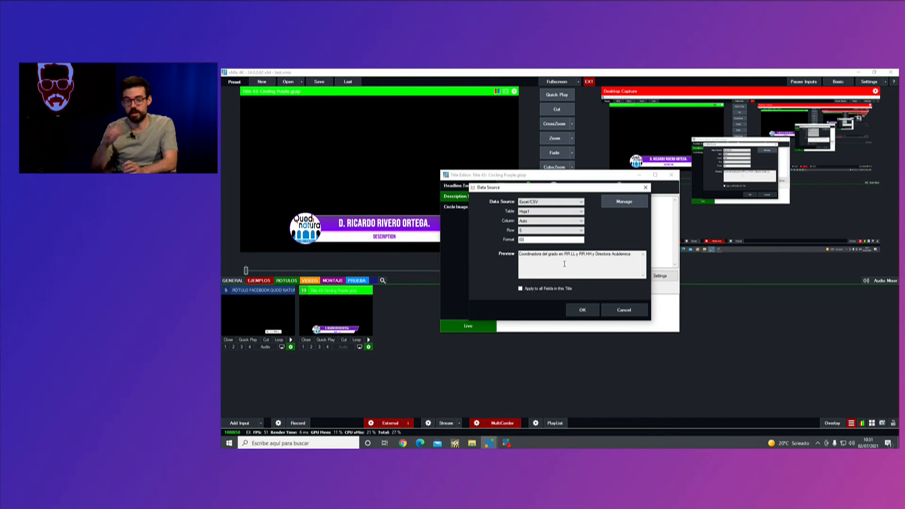
{"action": "left_click", "coordinate": [525, 231]}
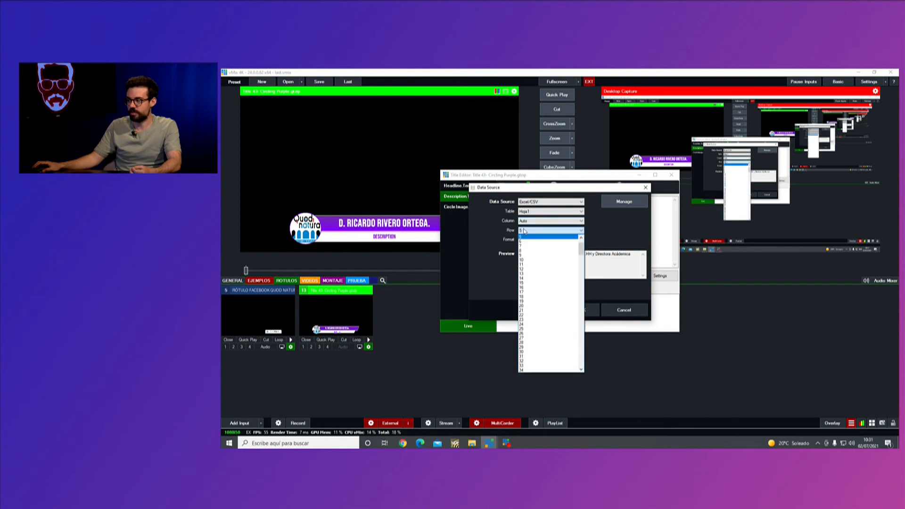
{"action": "left_click", "coordinate": [530, 251]}
{"action": "left_click", "coordinate": [538, 230]}
{"action": "left_click", "coordinate": [537, 230]}
{"action": "left_click", "coordinate": [537, 230]}
{"action": "left_click", "coordinate": [537, 230]}
{"action": "left_click", "coordinate": [583, 309]}
Check the linked Headline and Description texts and store the current title content as a preset.
{"action": "left_click", "coordinate": [469, 187]}
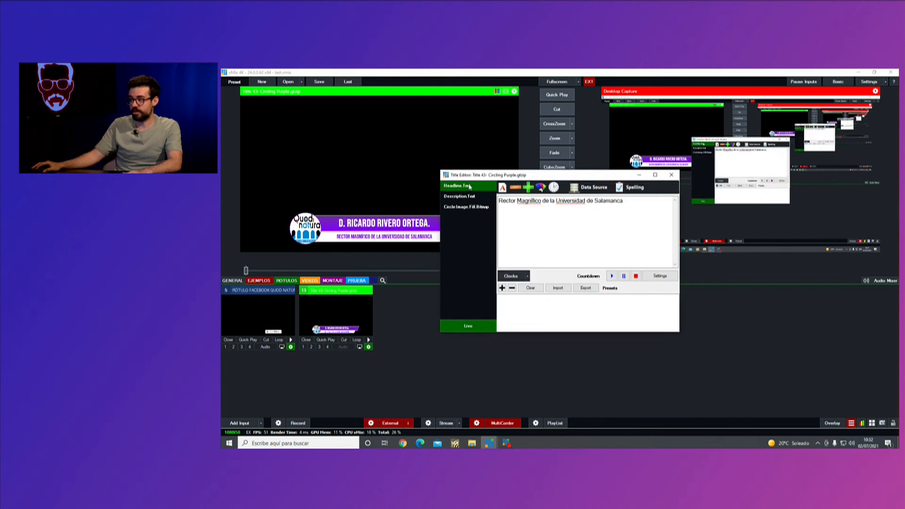
{"action": "left_click", "coordinate": [469, 199]}
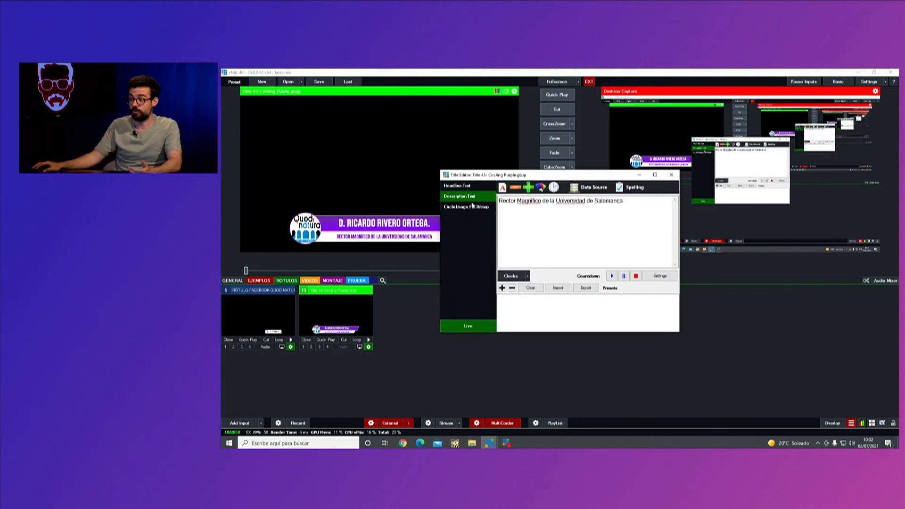
{"action": "left_click", "coordinate": [476, 190]}
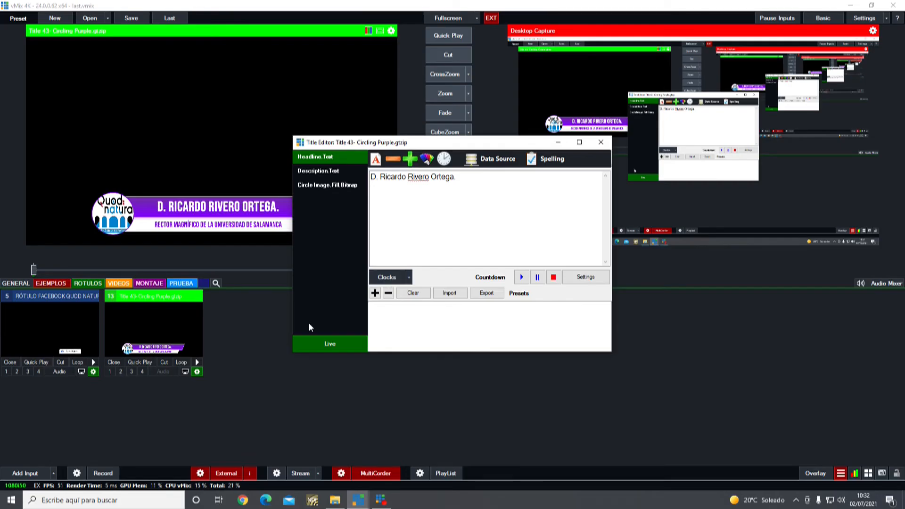
{"action": "left_click", "coordinate": [375, 293]}
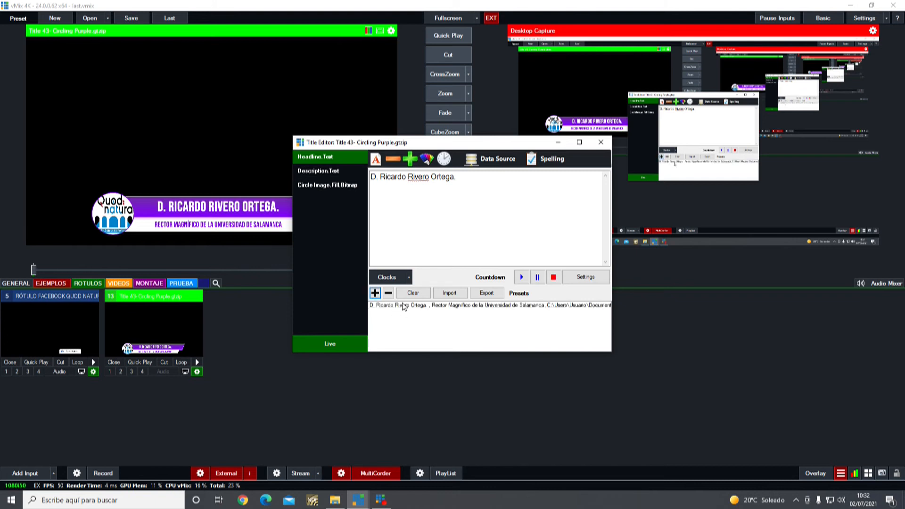
Set the Headline text's data source row to 6.
{"action": "left_click", "coordinate": [495, 159]}
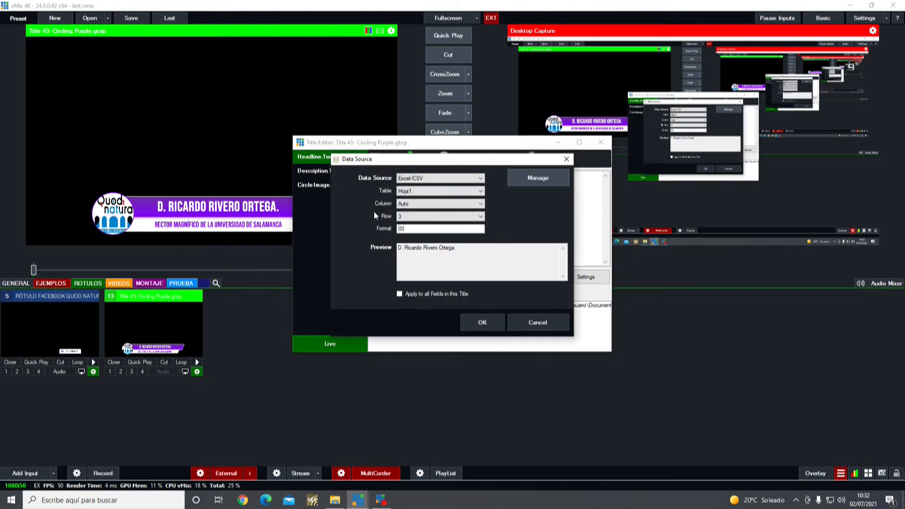
{"action": "left_click", "coordinate": [404, 217]}
{"action": "left_click", "coordinate": [441, 249]}
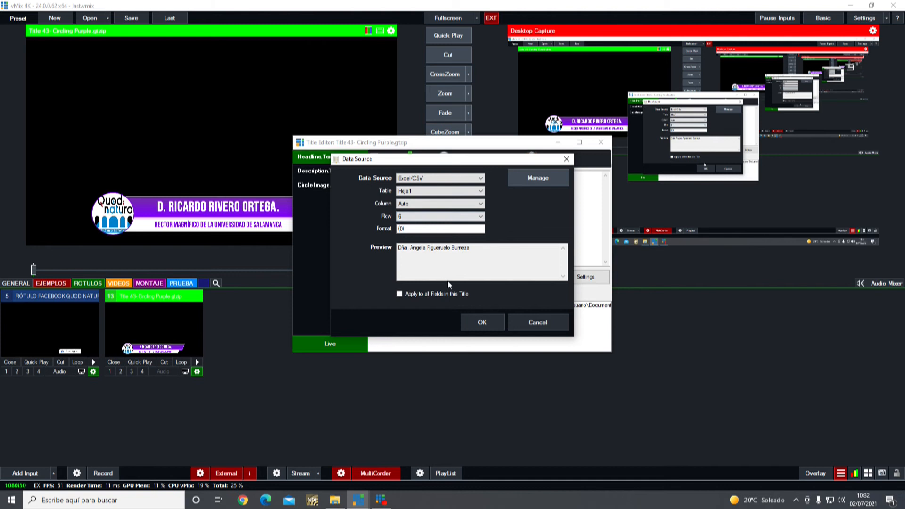
{"action": "left_click", "coordinate": [490, 323]}
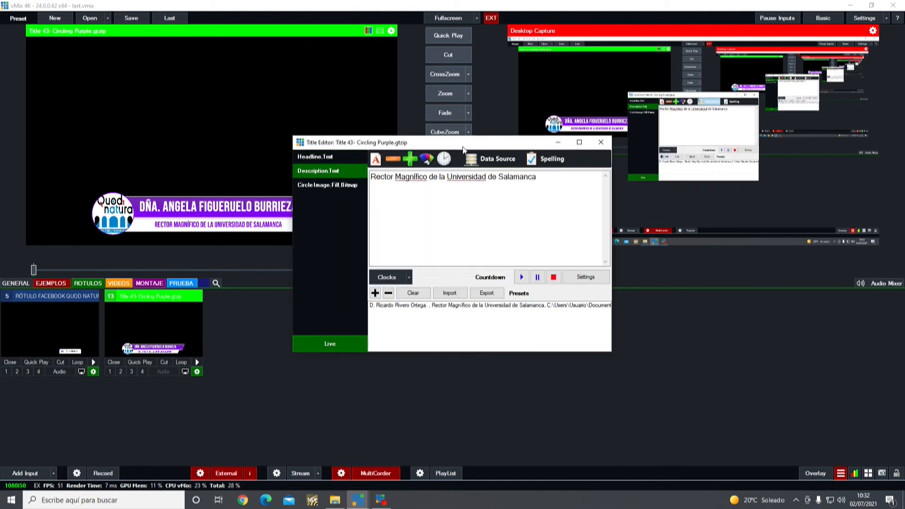
Set the Description text's data source row to 7 and store the title content as a second preset.
{"action": "left_click", "coordinate": [481, 160]}
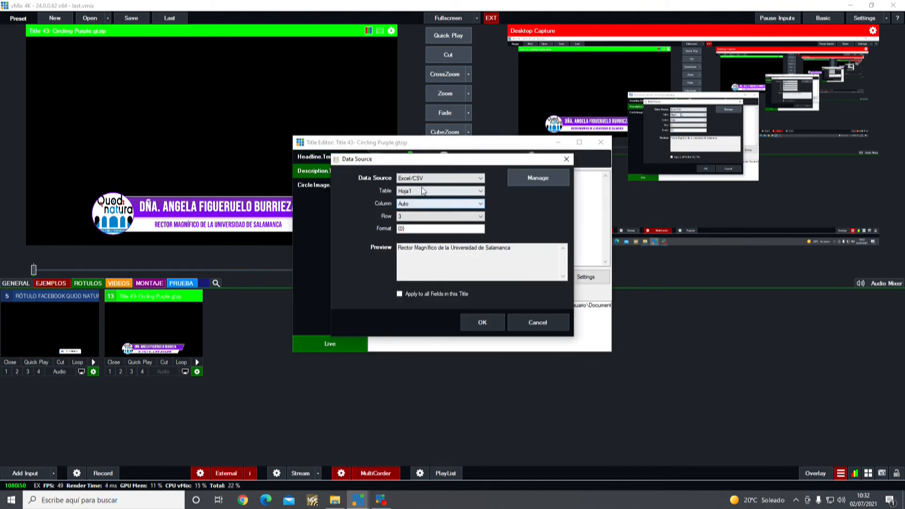
{"action": "left_click", "coordinate": [431, 217]}
{"action": "left_click", "coordinate": [424, 279]}
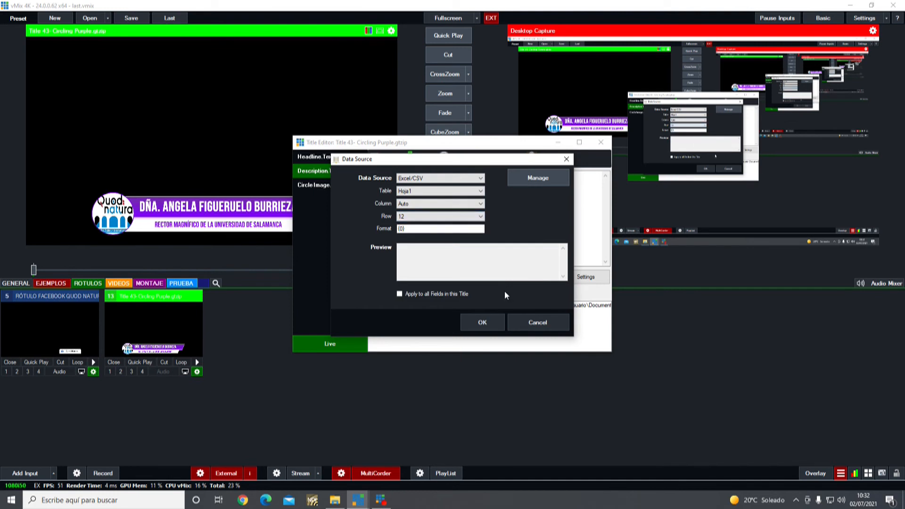
{"action": "left_click", "coordinate": [436, 216]}
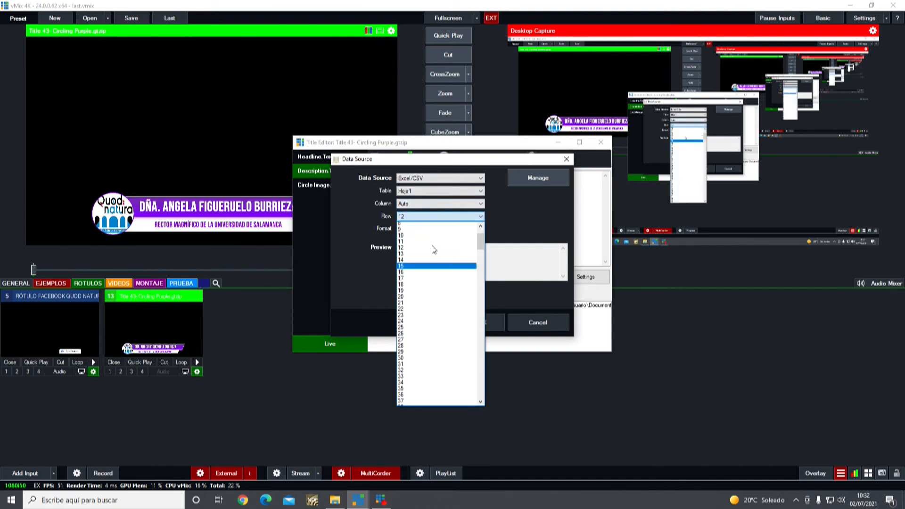
{"action": "left_click", "coordinate": [436, 262]}
{"action": "left_click", "coordinate": [488, 321]}
{"action": "left_click", "coordinate": [380, 293]}
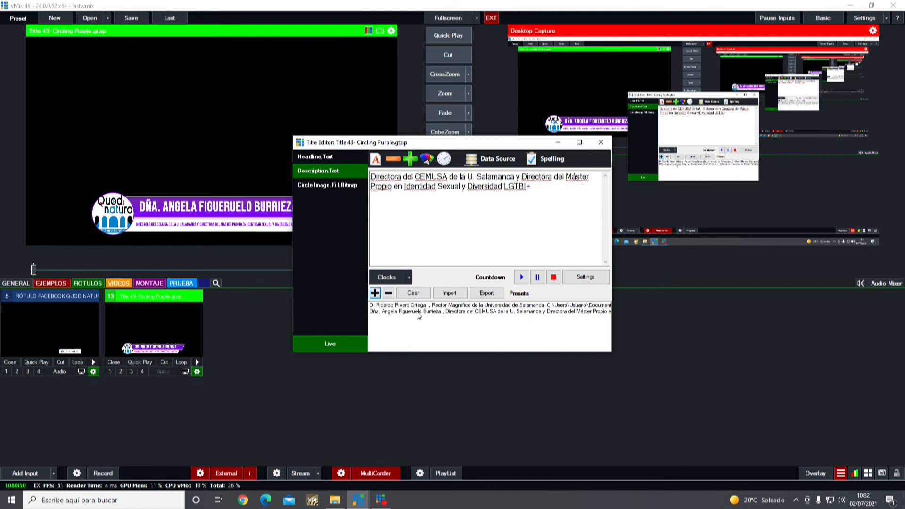
{"action": "left_click", "coordinate": [600, 142]}
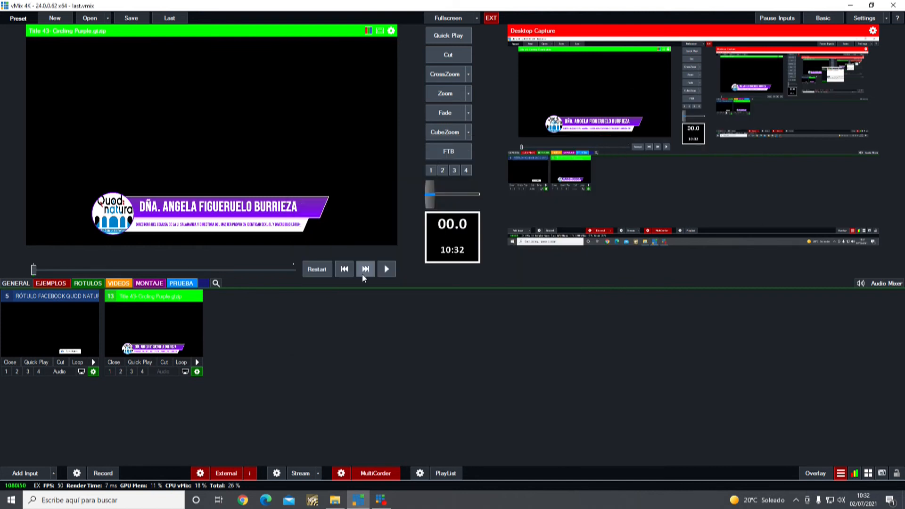
Switch input 13 to its first preset, to the second, and back to the first without opening the Title Editor.
{"action": "right_click", "coordinate": [160, 322]}
{"action": "left_click", "coordinate": [230, 376]}
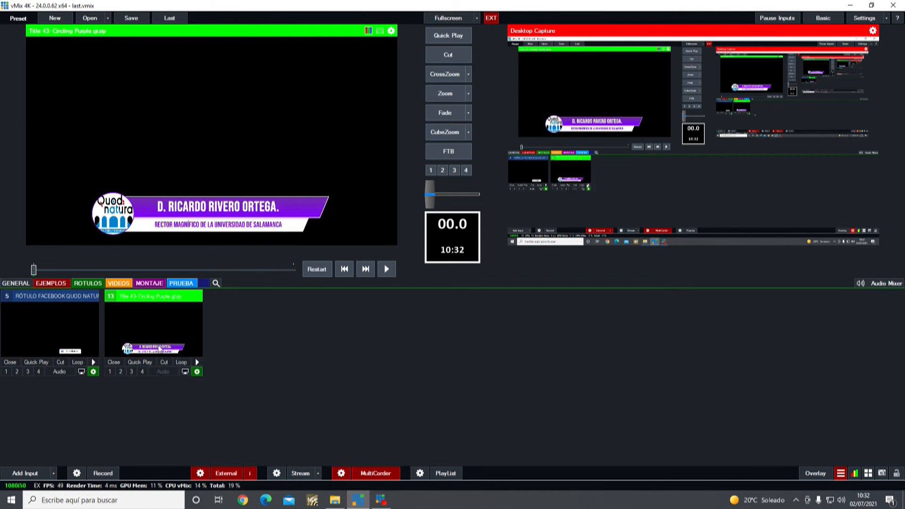
{"action": "right_click", "coordinate": [142, 335]}
{"action": "left_click", "coordinate": [209, 398]}
{"action": "right_click", "coordinate": [154, 337]}
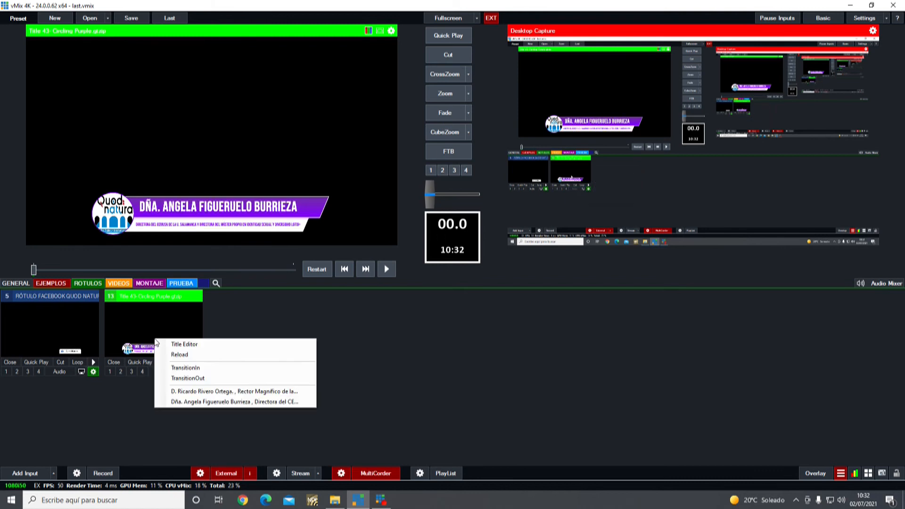
{"action": "left_click", "coordinate": [217, 392]}
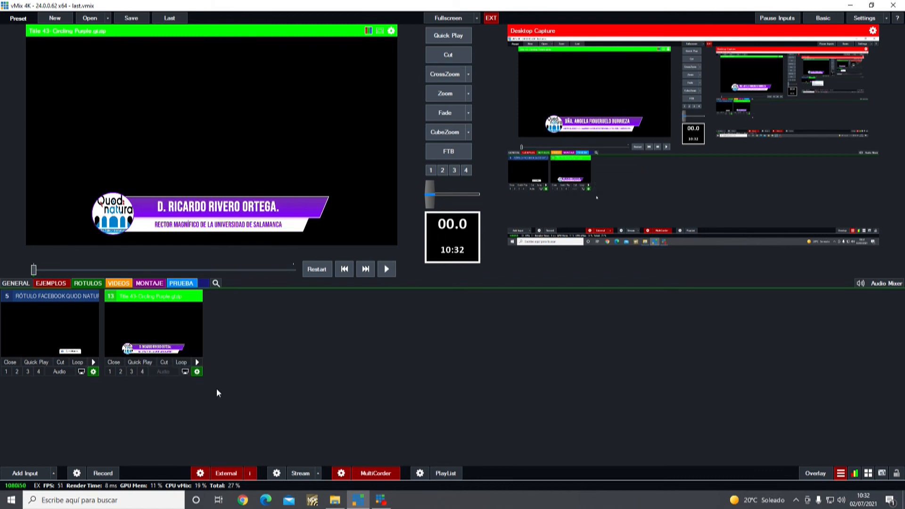
Run the TransitionOut animation on the Circling Purple title.
{"action": "right_click", "coordinate": [135, 339]}
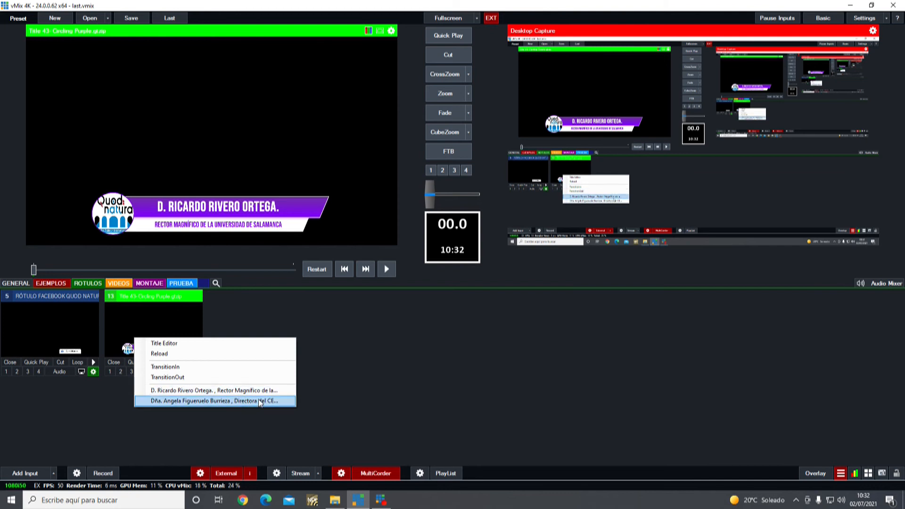
{"action": "left_click", "coordinate": [259, 376]}
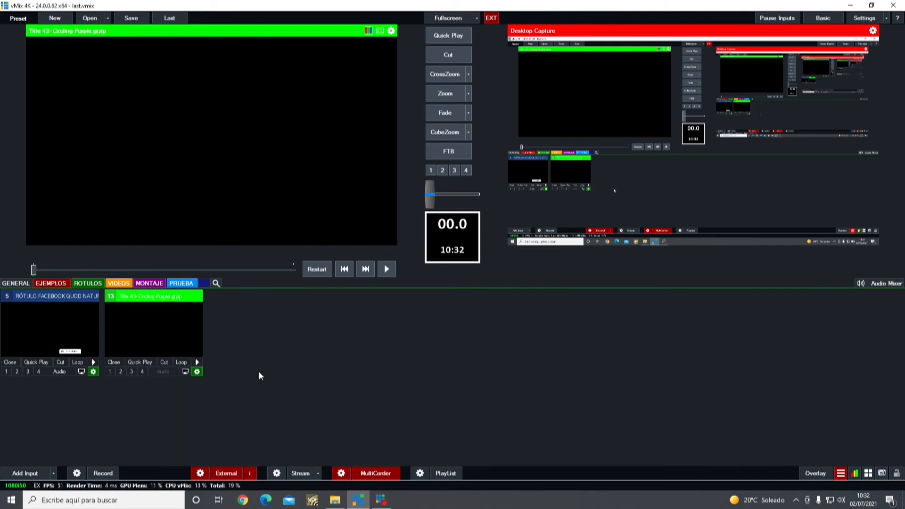
{"action": "right_click", "coordinate": [157, 338]}
{"action": "left_click", "coordinate": [201, 365]}
{"action": "right_click", "coordinate": [173, 348]}
{"action": "key", "text": "Escape"}
Launch the GT Title Designer from vMix to start a new untitled title.
{"action": "left_click", "coordinate": [842, 474]}
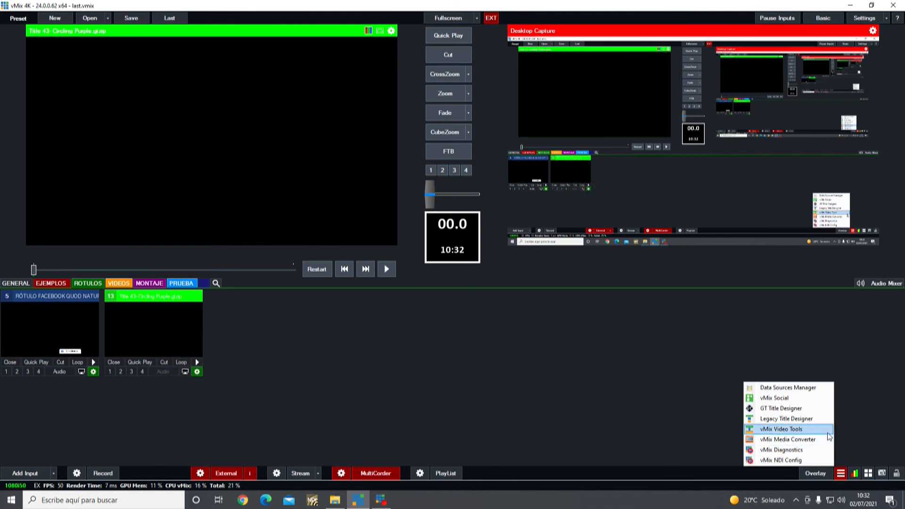
{"action": "left_click", "coordinate": [792, 409]}
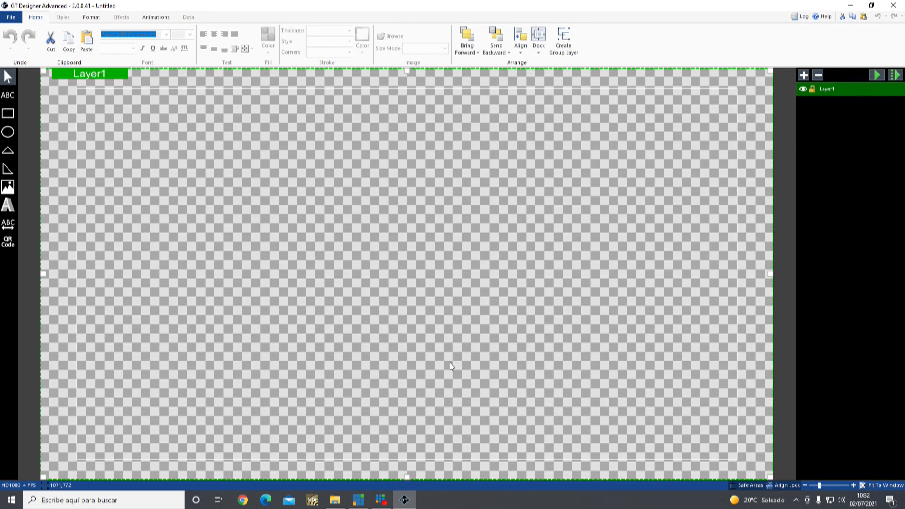
{"action": "left_click", "coordinate": [4, 20]}
{"action": "left_click", "coordinate": [54, 109]}
{"action": "double_click", "coordinate": [136, 109]}
{"action": "left_click", "coordinate": [96, 35]}
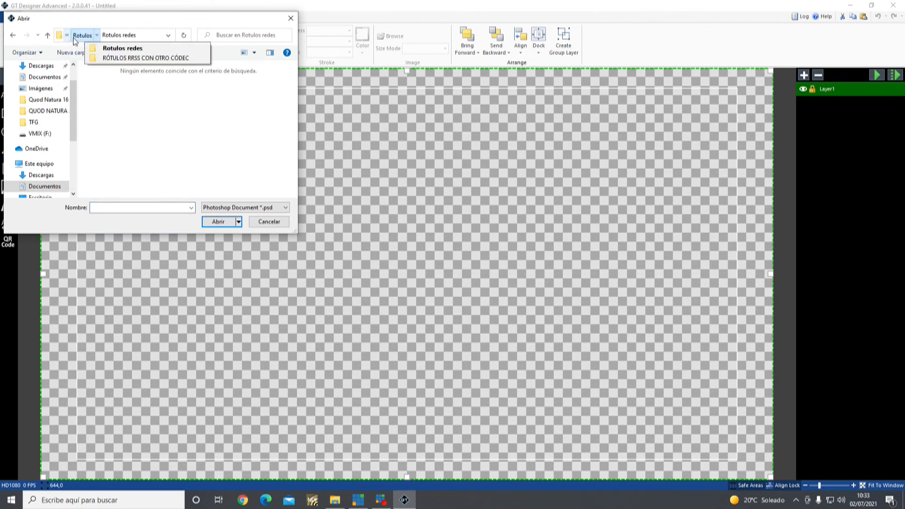
{"action": "left_click", "coordinate": [82, 35]}
{"action": "left_click", "coordinate": [104, 35]}
{"action": "left_click", "coordinate": [92, 36]}
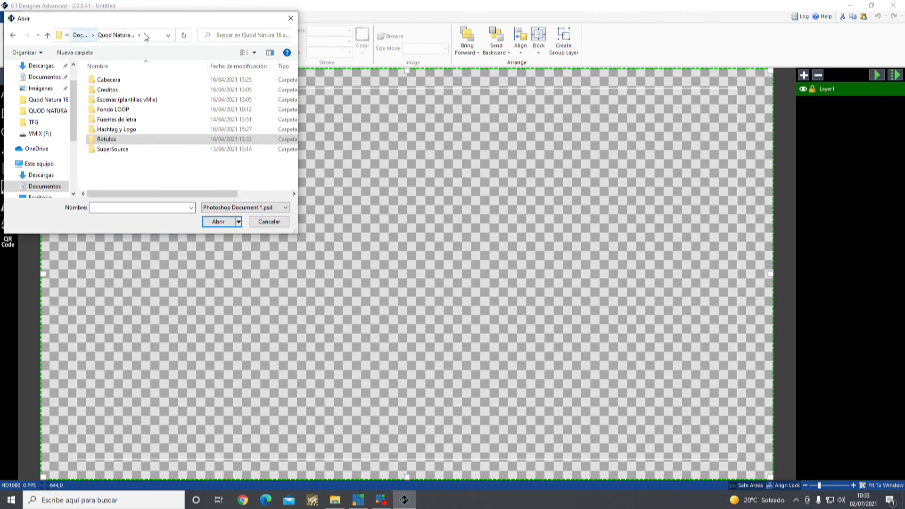
{"action": "left_click", "coordinate": [289, 18]}
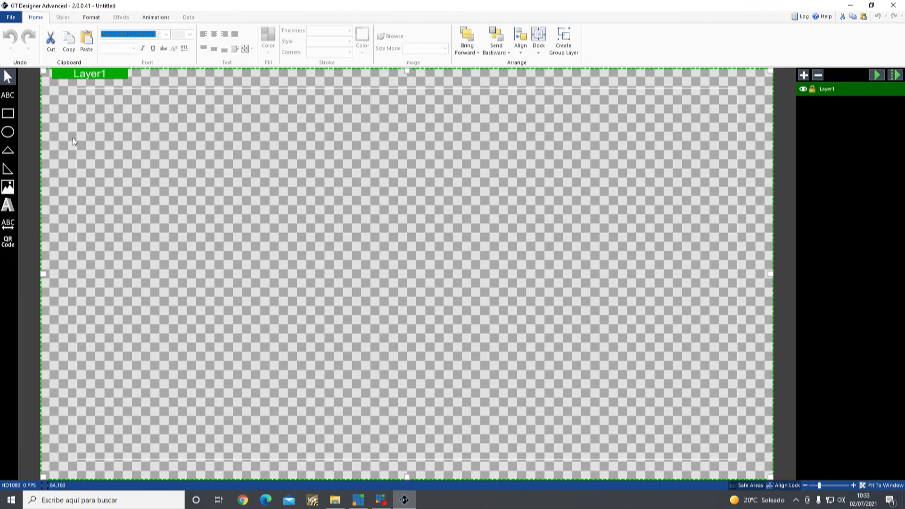
Draw a wide red rectangle across the lower part of the canvas and place a text block on it.
{"action": "mouse_move", "coordinate": [182, 296]}
{"action": "left_mouse_down"}
{"action": "mouse_move", "coordinate": [537, 409]}
{"action": "mouse_move", "coordinate": [710, 380]}
{"action": "left_mouse_up"}
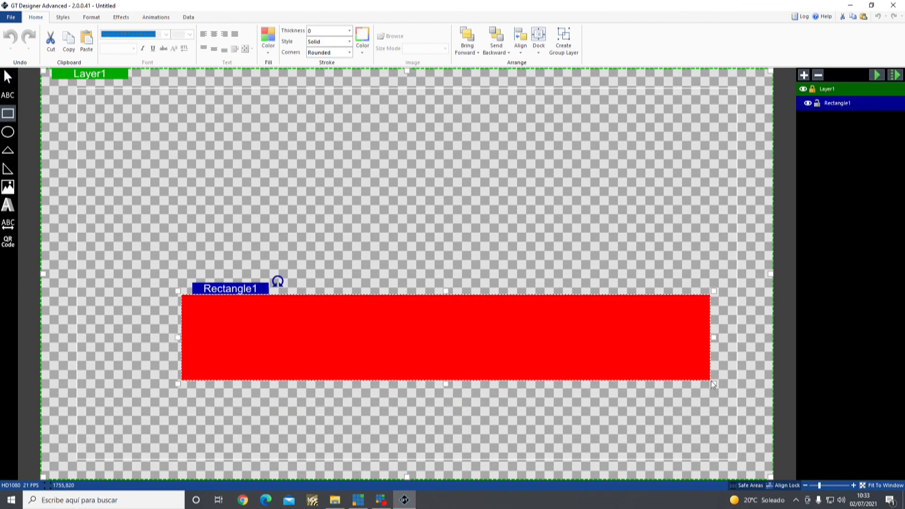
{"action": "mouse_move", "coordinate": [440, 326]}
{"action": "left_mouse_down"}
{"action": "mouse_move", "coordinate": [400, 367]}
{"action": "mouse_move", "coordinate": [413, 355]}
{"action": "left_mouse_up"}
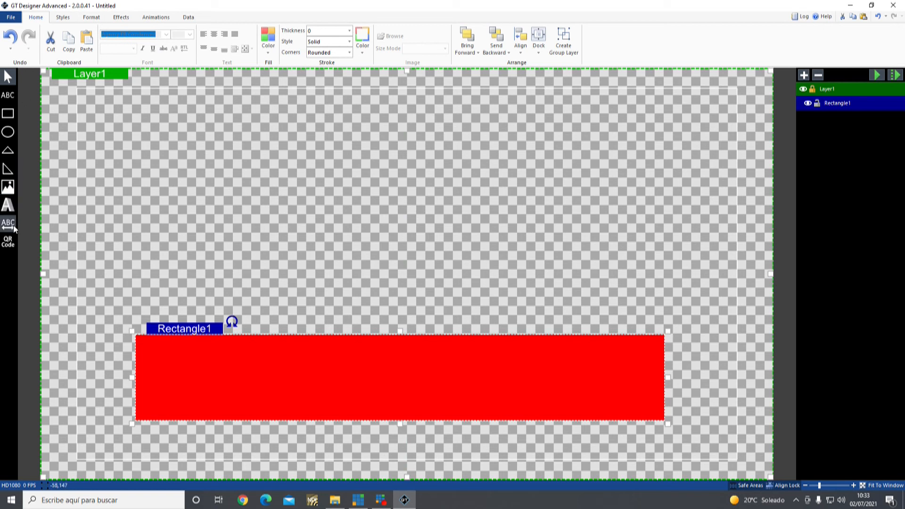
{"action": "left_click", "coordinate": [8, 94]}
{"action": "left_click_drag", "start_coordinate": [205, 356], "coordinate": [480, 406]}
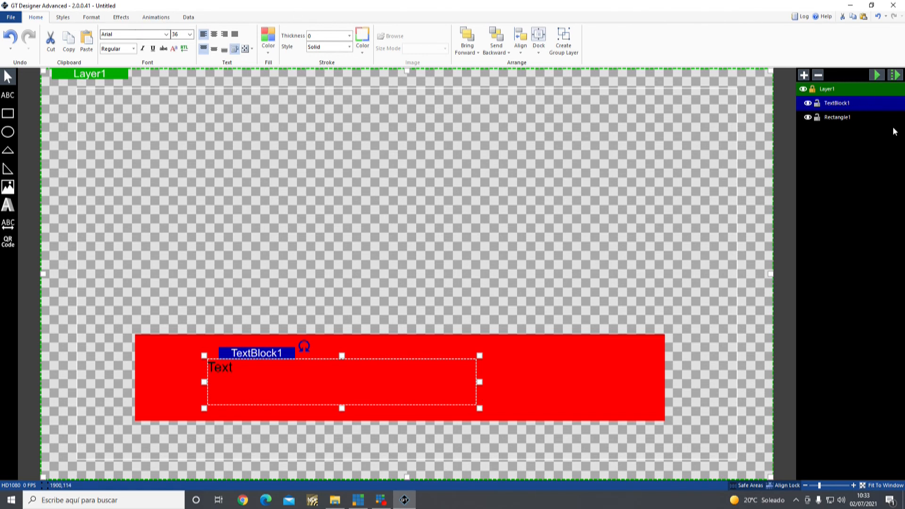
Apply the Fade transition to Layer1 in the TransitionIn storyboard.
{"action": "left_click", "coordinate": [853, 117]}
{"action": "left_click", "coordinate": [848, 91]}
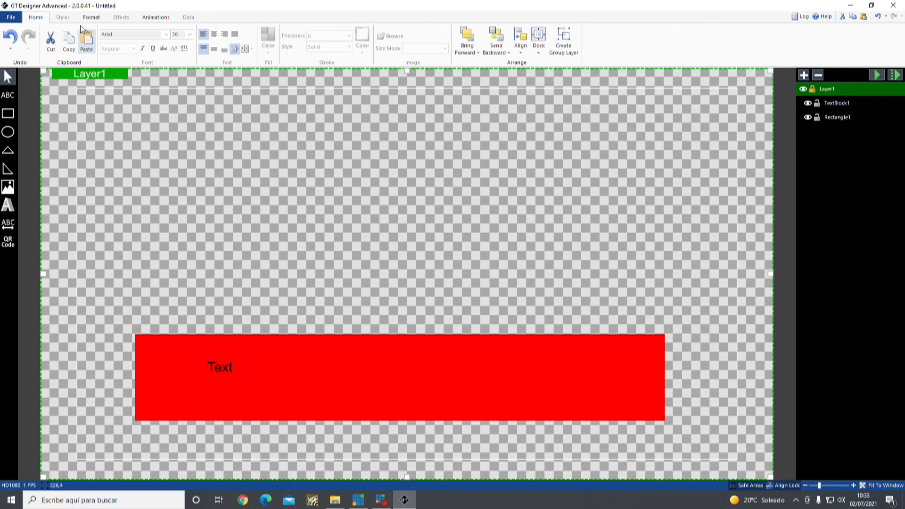
{"action": "left_click", "coordinate": [152, 18]}
{"action": "left_click", "coordinate": [169, 45]}
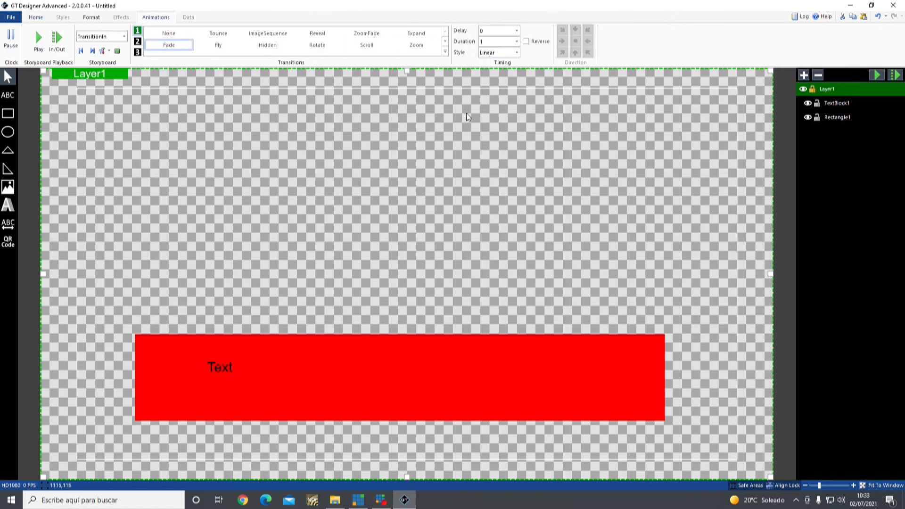
Save the title as "prueba vmix" in the Quod Natura folder one level above Rotulos.
{"action": "left_click", "coordinate": [11, 18]}
{"action": "left_click", "coordinate": [28, 90]}
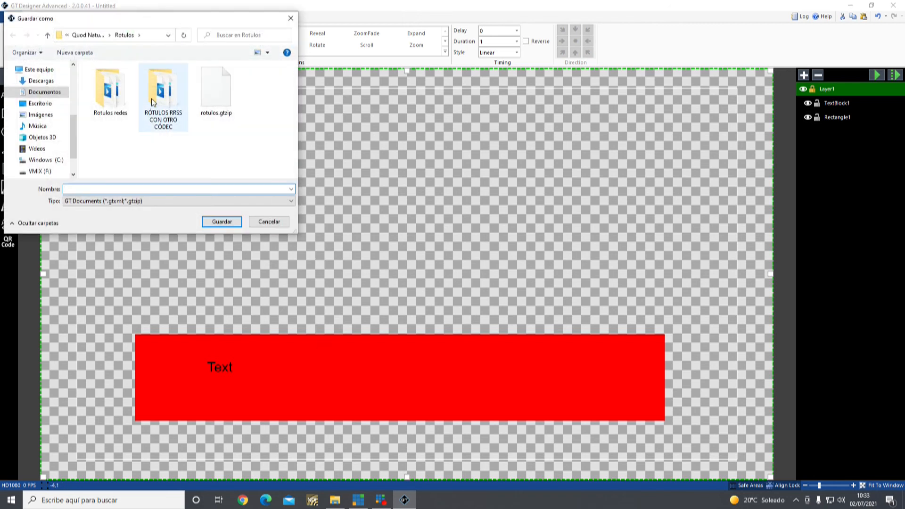
{"action": "left_click", "coordinate": [89, 35]}
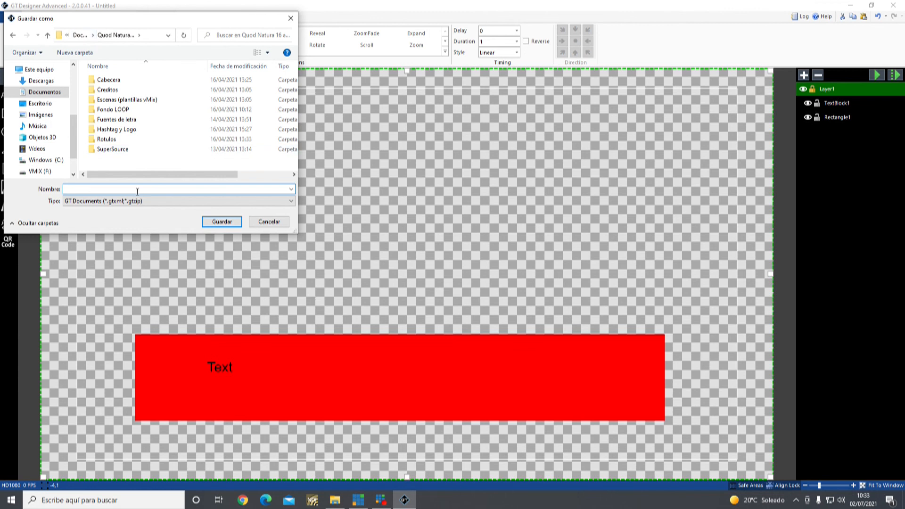
{"action": "type", "text": "prueba vmix"}
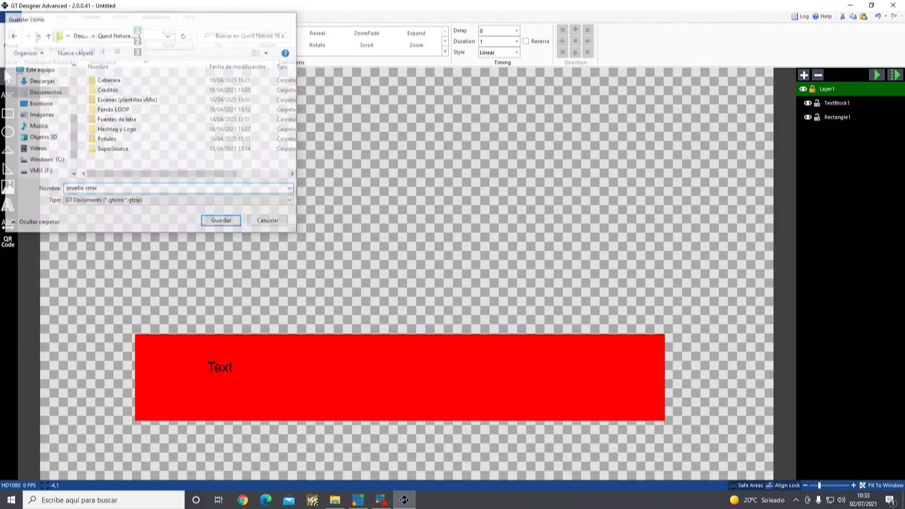
{"action": "key", "text": "Return"}
Switch to vMix, add the recent title "prueba vmix" as input 14, and close its Title Editor.
{"action": "left_click", "coordinate": [358, 500]}
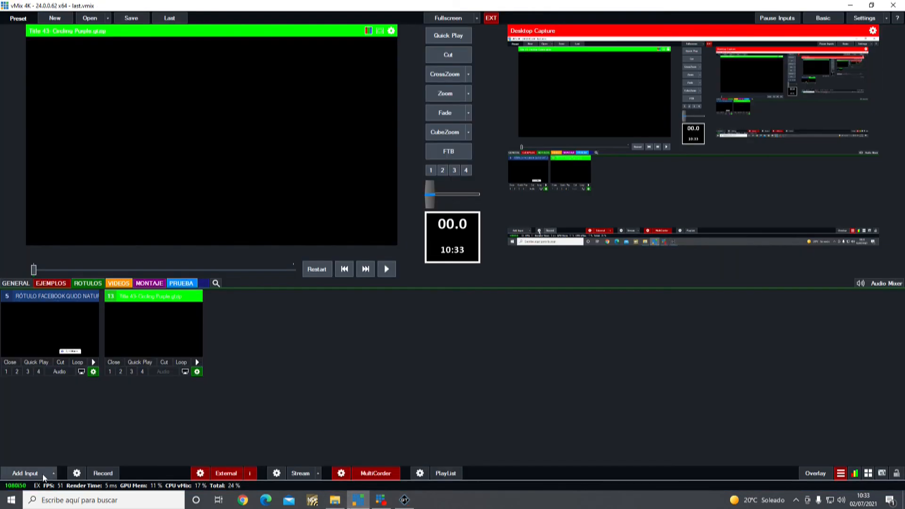
{"action": "left_click", "coordinate": [17, 473]}
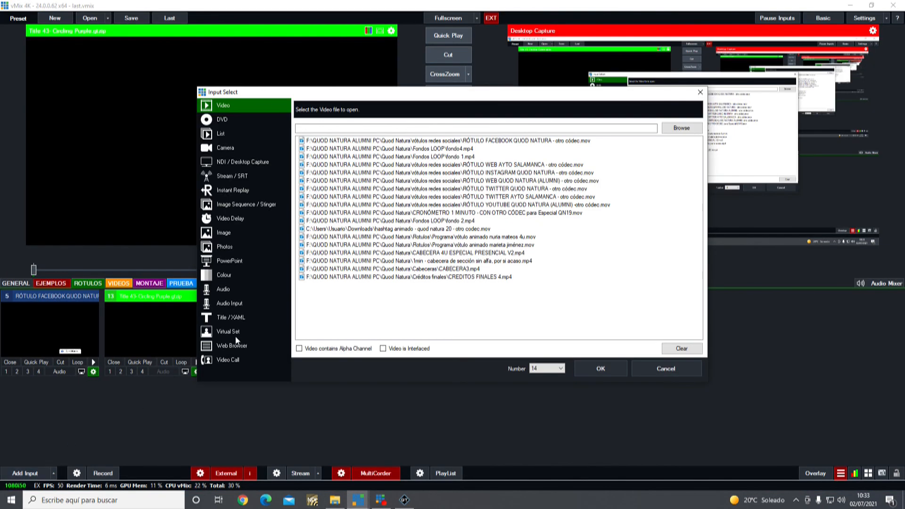
{"action": "left_click", "coordinate": [236, 317]}
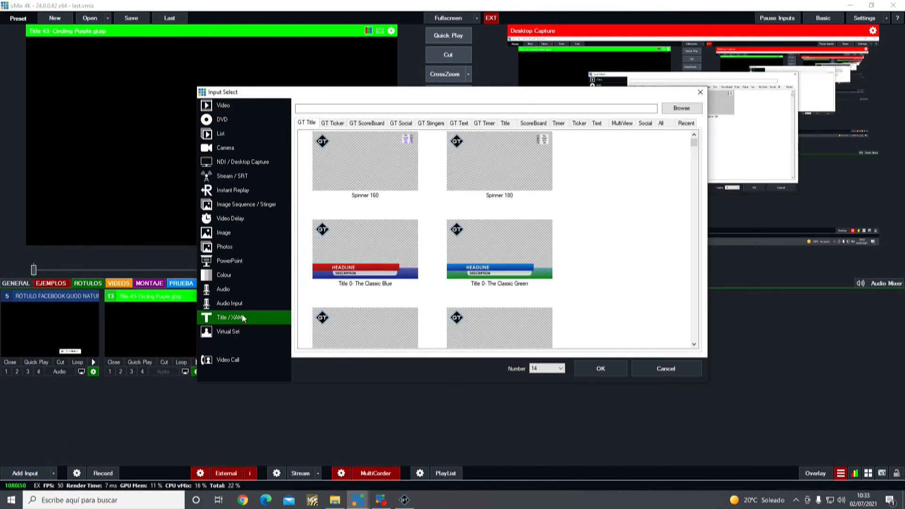
{"action": "left_click", "coordinate": [687, 123]}
{"action": "left_click", "coordinate": [363, 183]}
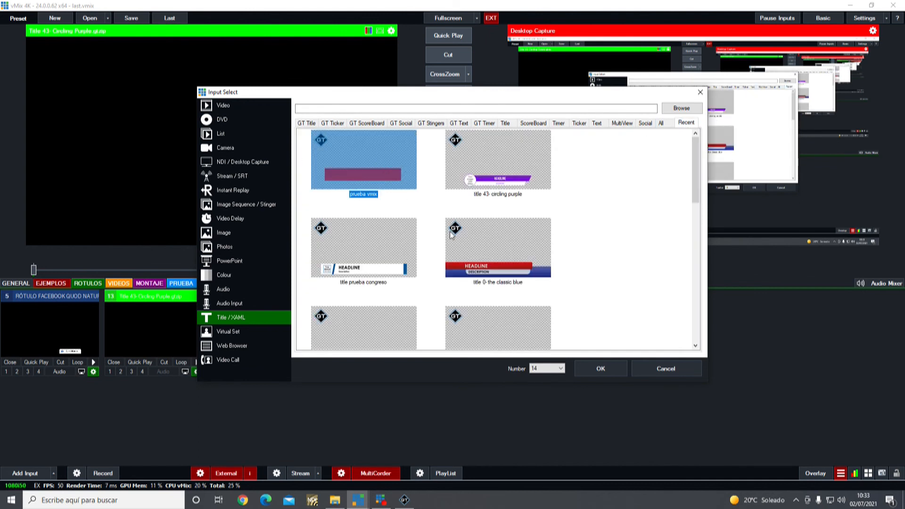
{"action": "left_click", "coordinate": [611, 367]}
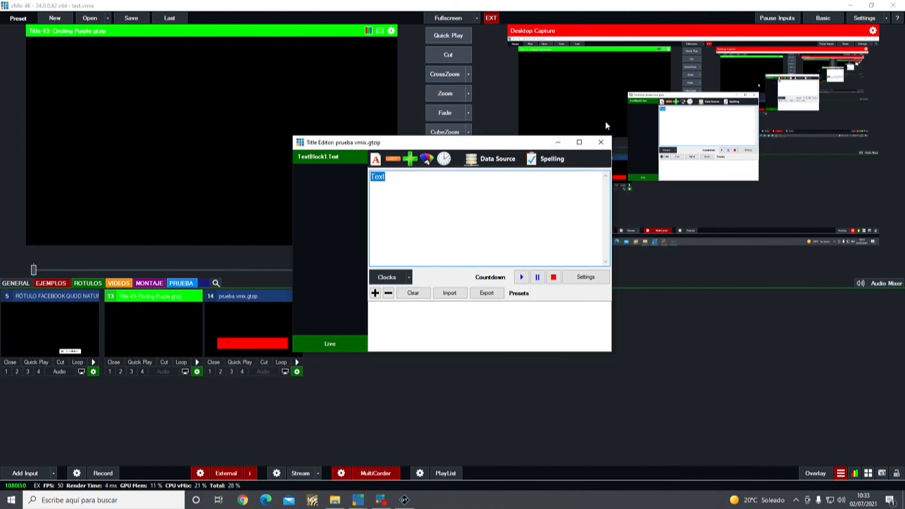
{"action": "left_click", "coordinate": [597, 143]}
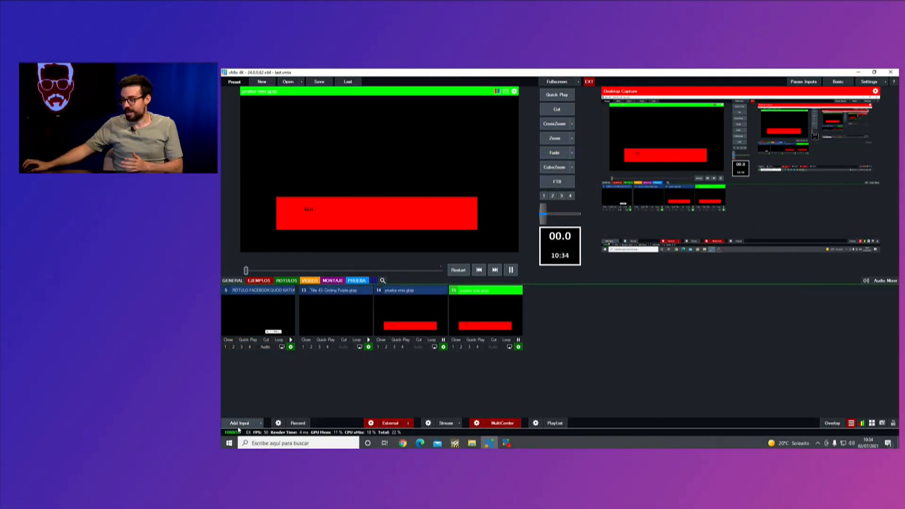
Open the input selection dialog for adding another input.
{"action": "left_click", "coordinate": [241, 422]}
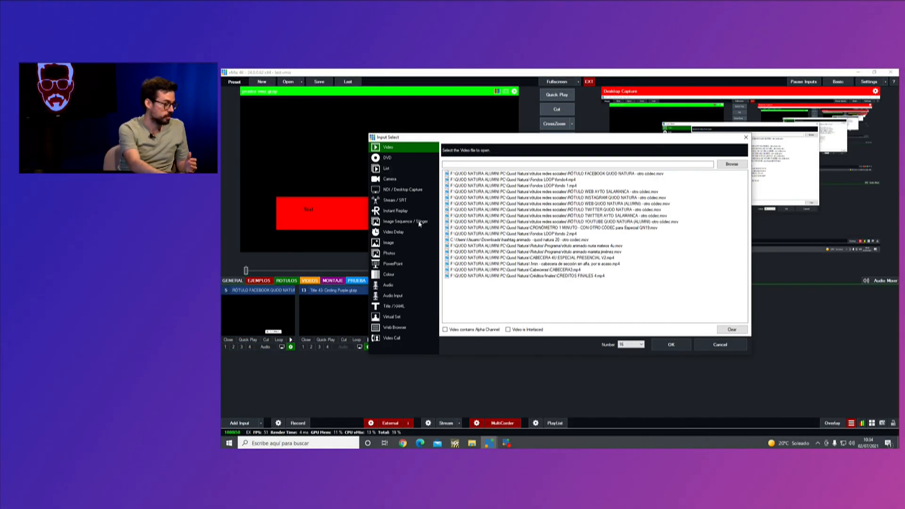